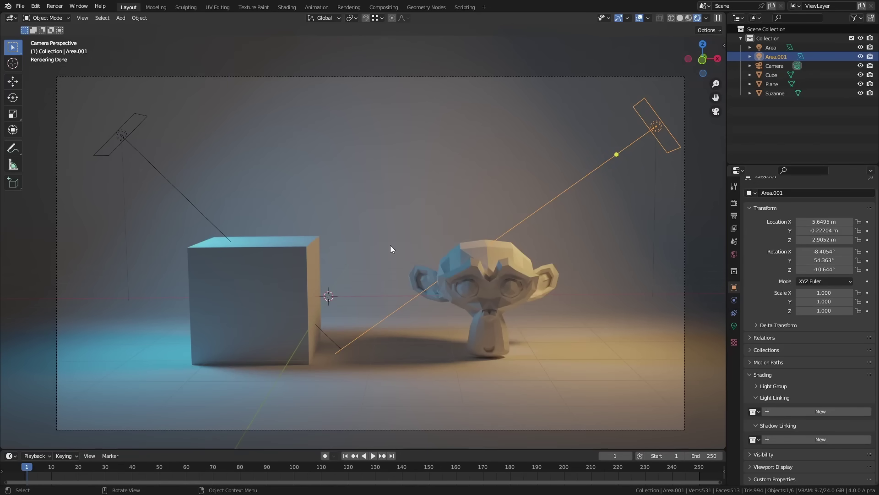
Remove the existing light linking collection from the blue area light above the cube.
{"action": "left_click", "coordinate": [175, 187]}
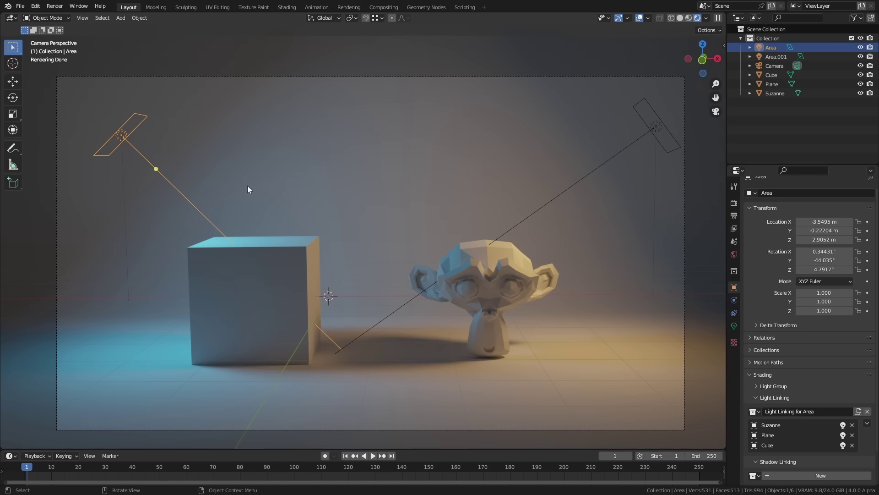
{"action": "scroll", "coordinate": [787, 256], "scroll_direction": "down", "scroll_amount": 2}
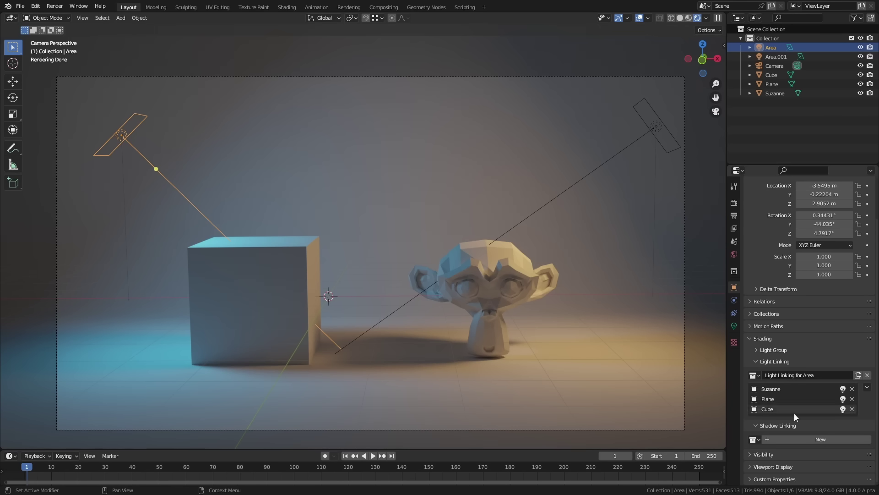
{"action": "left_click", "coordinate": [867, 375]}
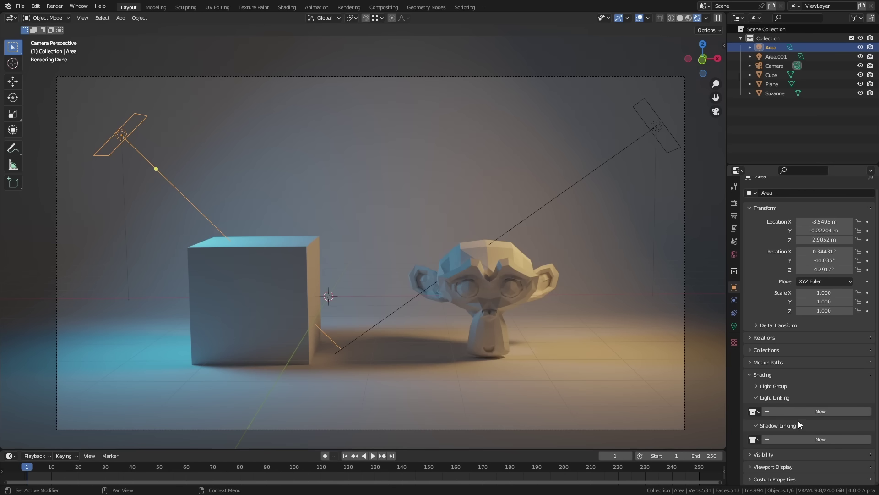
Create a new light linking collection for the blue area light and add the Cube, Plane and Suzanne to it.
{"action": "left_click", "coordinate": [754, 411]}
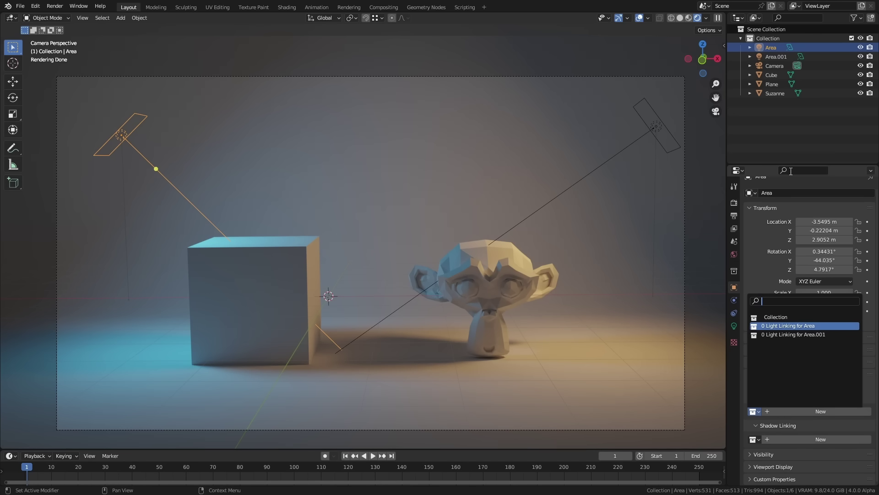
{"action": "key", "text": "Escape"}
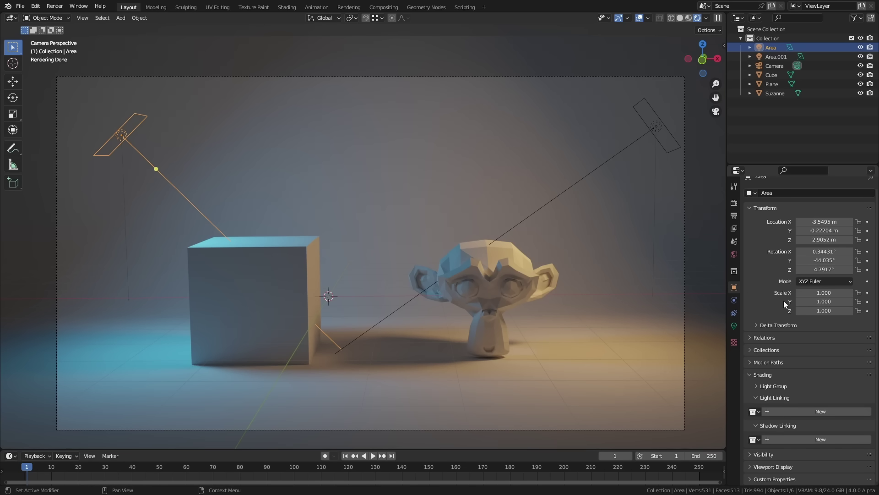
{"action": "left_click", "coordinate": [784, 412]}
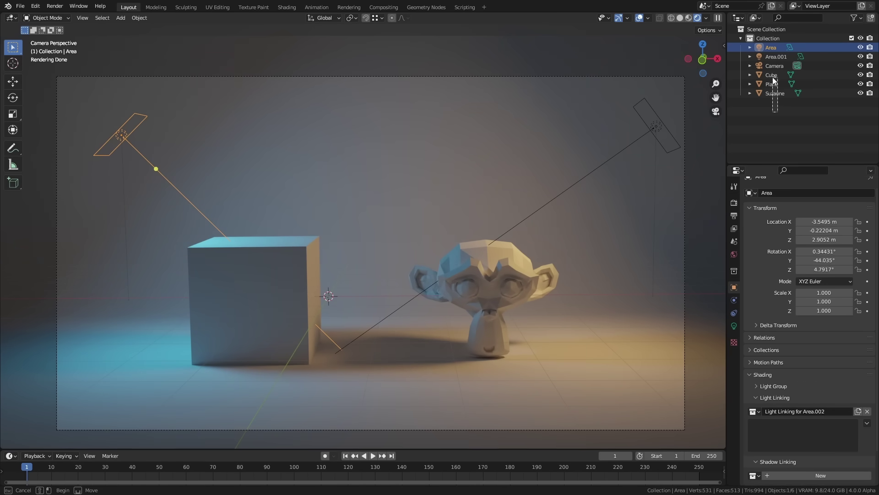
{"action": "left_click_drag", "start_coordinate": [774, 75], "coordinate": [779, 429]}
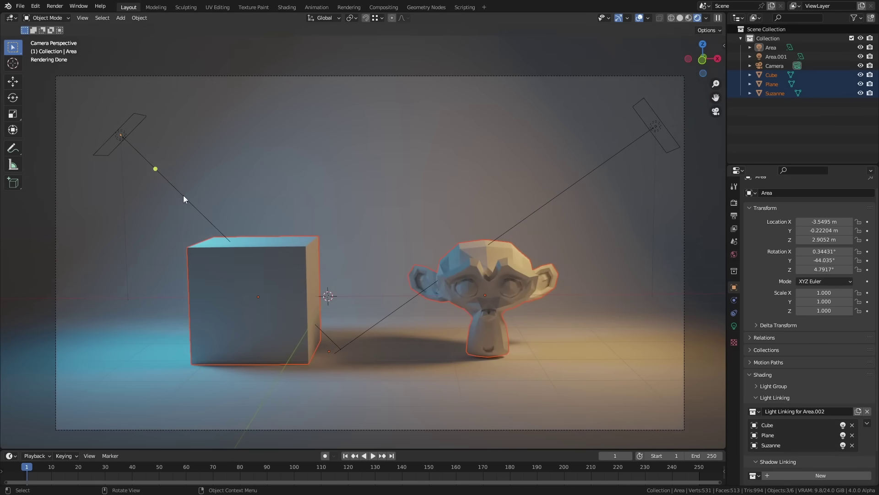
With the blue area light selected, exclude Suzanne, the Plane and the Cube from its light one at a time, restoring each.
{"action": "left_click", "coordinate": [184, 196]}
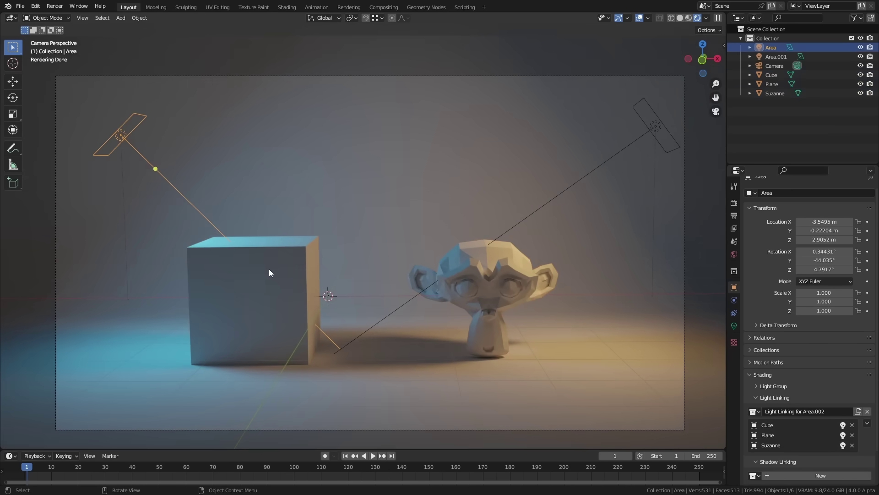
{"action": "key", "text": "g"}
{"action": "key", "text": "Escape"}
{"action": "left_click", "coordinate": [843, 446]}
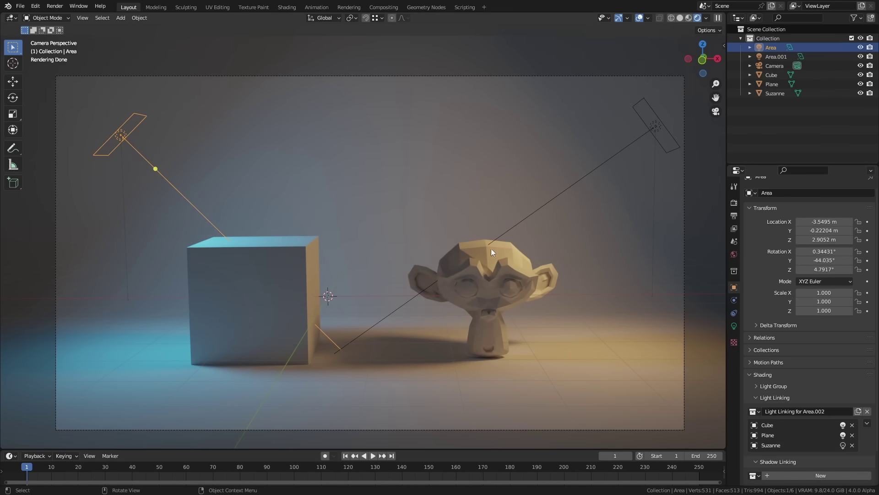
{"action": "left_click", "coordinate": [843, 445]}
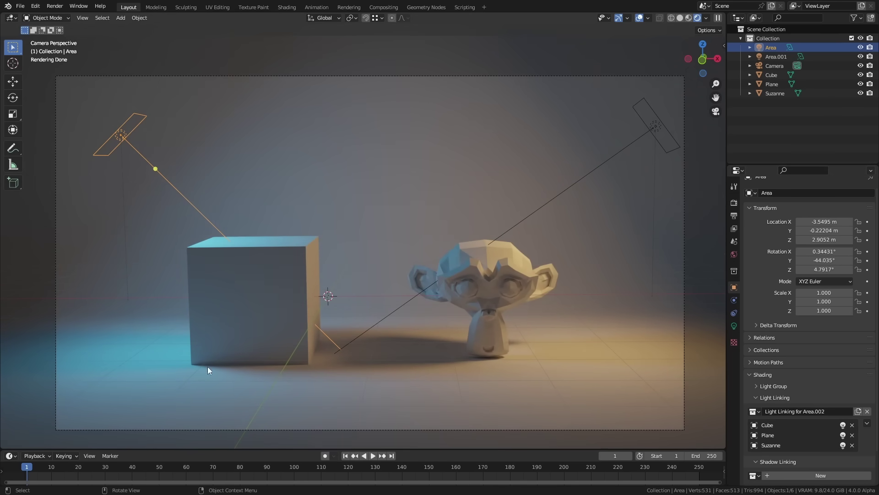
{"action": "left_click", "coordinate": [842, 436]}
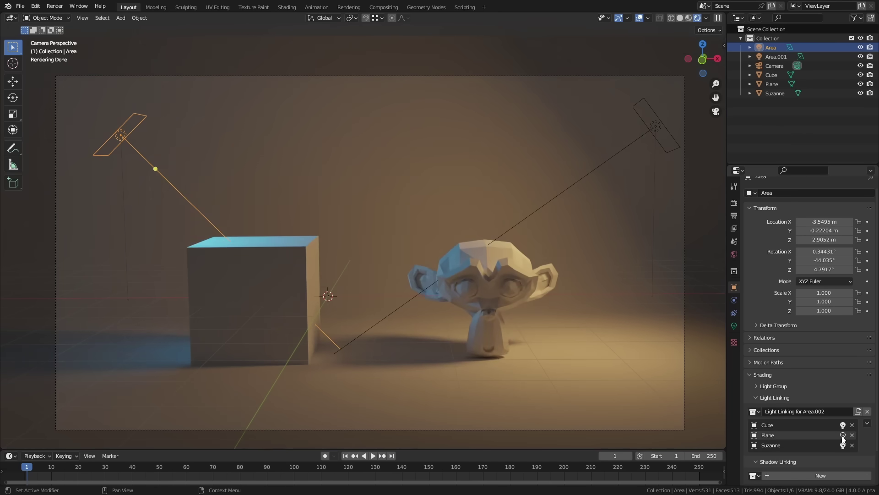
{"action": "left_click", "coordinate": [843, 435]}
{"action": "left_click", "coordinate": [843, 425]}
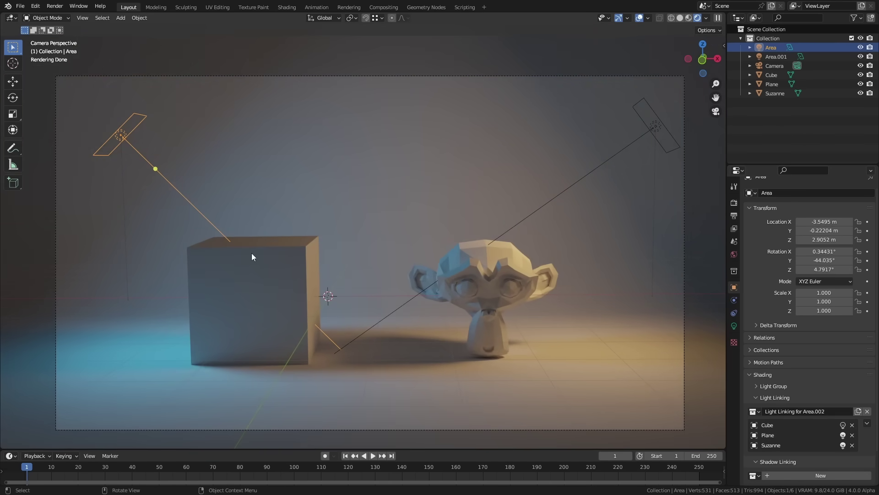
{"action": "left_click", "coordinate": [843, 425]}
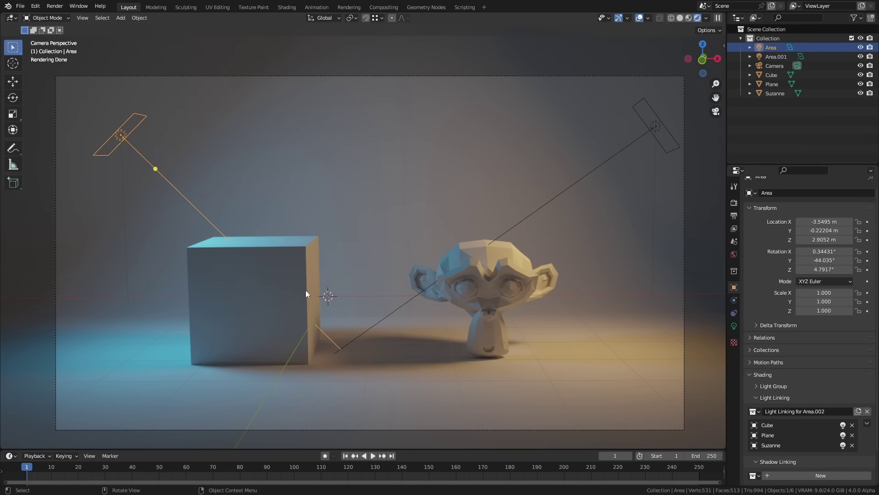
Exclude the Plane from the blue area light, try moving the cube and view the scene from another angle, and include the Plane again.
{"action": "left_click", "coordinate": [842, 435]}
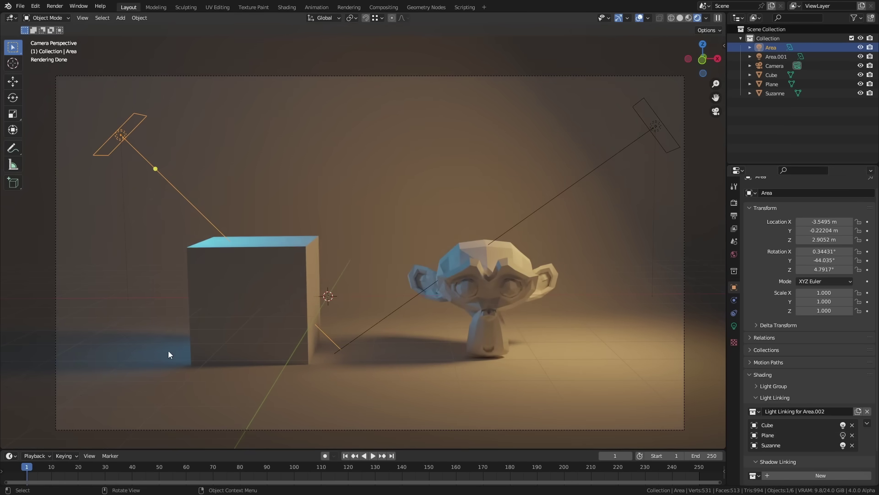
{"action": "left_click", "coordinate": [217, 349]}
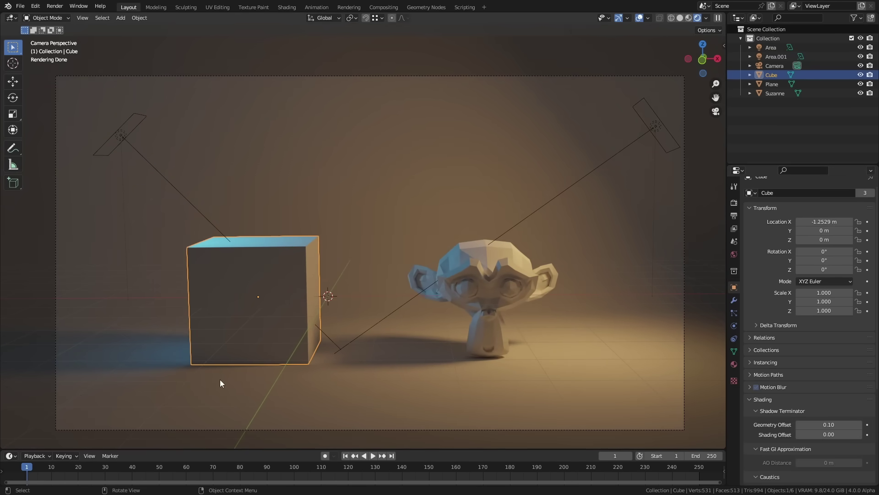
{"action": "key", "text": "g"}
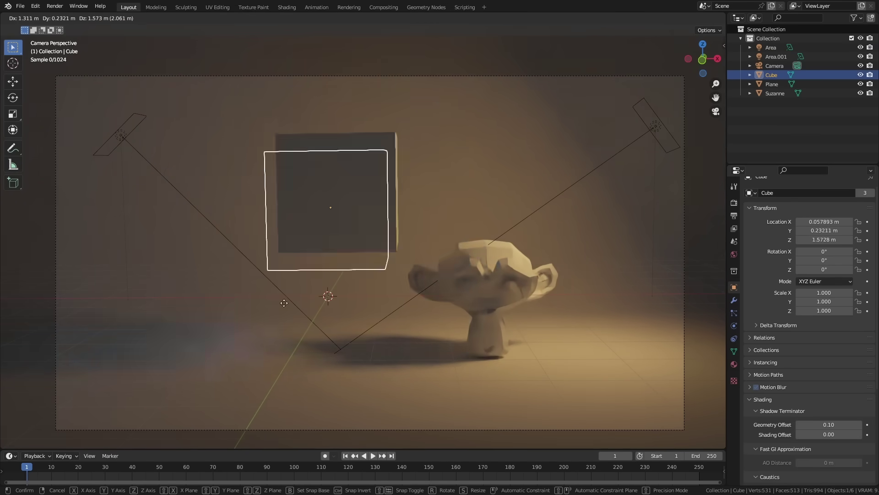
{"action": "key", "text": "Escape"}
{"action": "key", "text": "KP_0"}
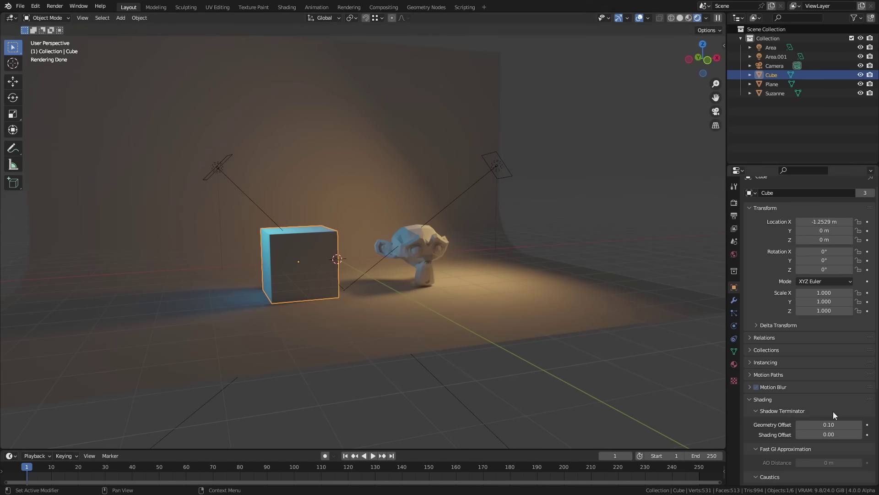
{"action": "left_click", "coordinate": [257, 207]}
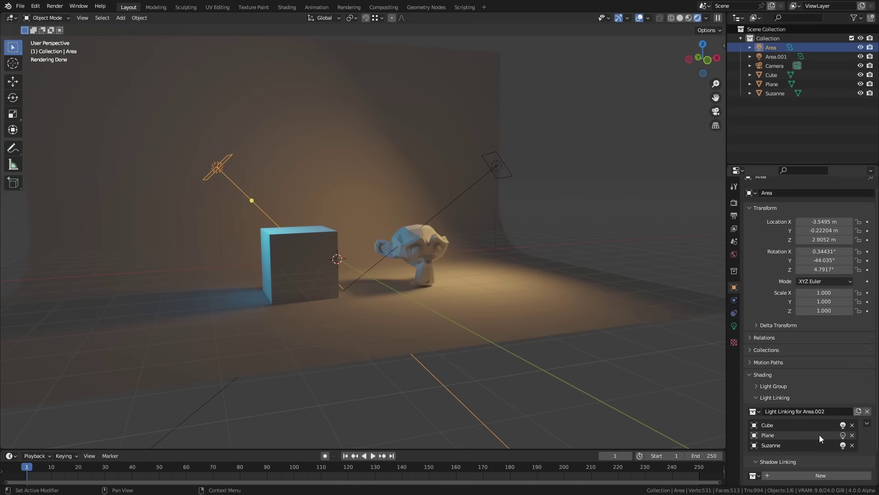
{"action": "left_click", "coordinate": [843, 435]}
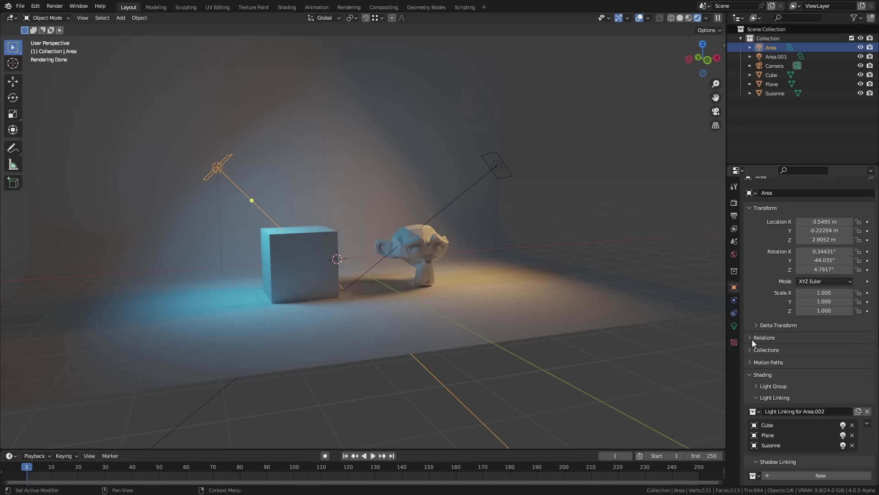
Assign the Light Linking for Area.002 collection as the blue area light's shadow linking collection and return to the camera view.
{"action": "scroll", "coordinate": [752, 340], "scroll_direction": "down", "scroll_amount": 2}
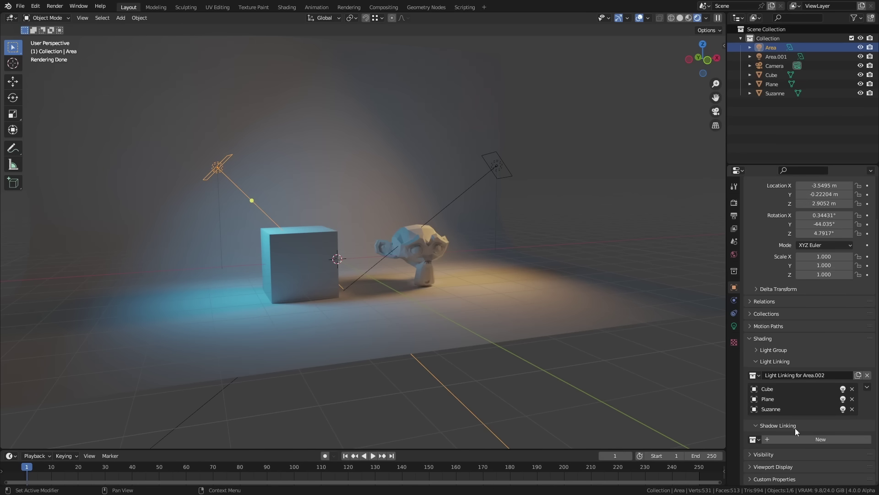
{"action": "left_click", "coordinate": [754, 439]}
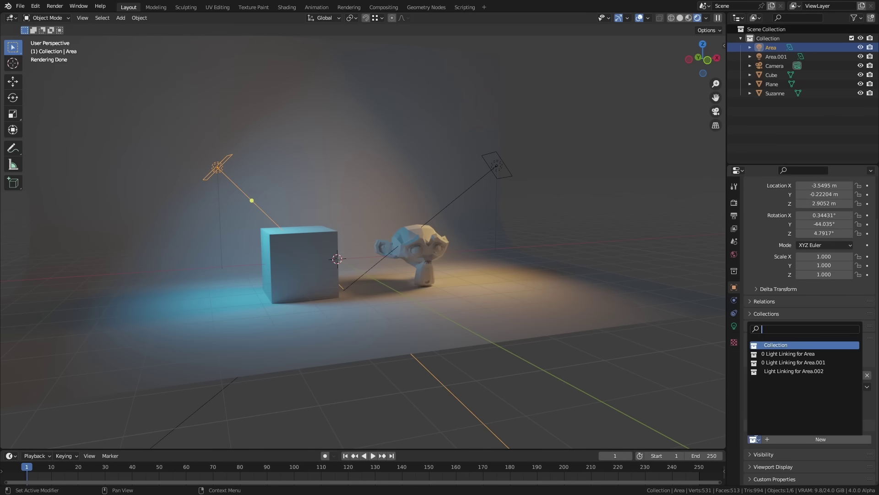
{"action": "left_click", "coordinate": [796, 371]}
{"action": "scroll", "coordinate": [791, 458], "scroll_direction": "down", "scroll_amount": 2}
{"action": "middle_click_drag", "start_coordinate": [451, 273], "coordinate": [459, 274]}
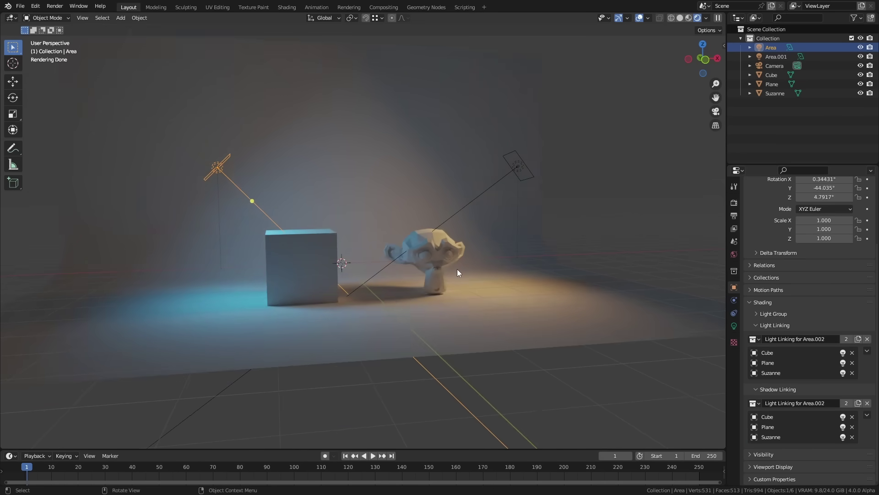
{"action": "key", "text": "KP_0"}
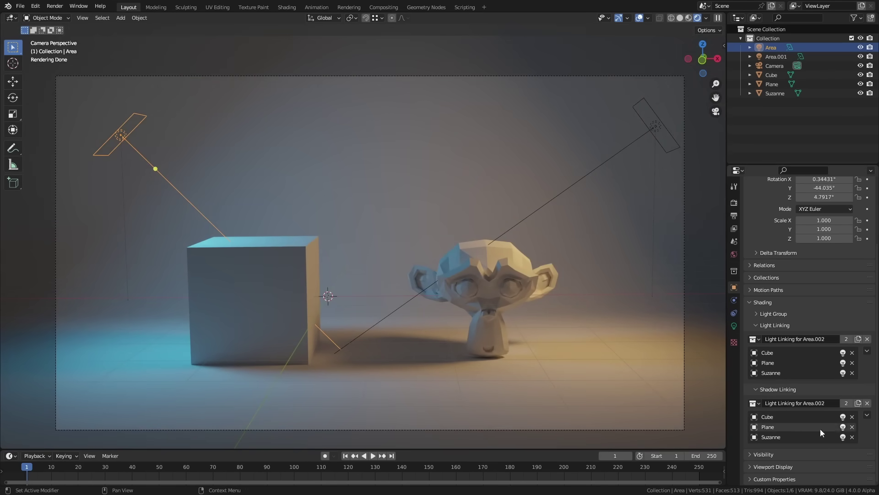
Switch the Plane off and back on twice in the blue area light's shadow linking collection.
{"action": "left_click", "coordinate": [842, 427]}
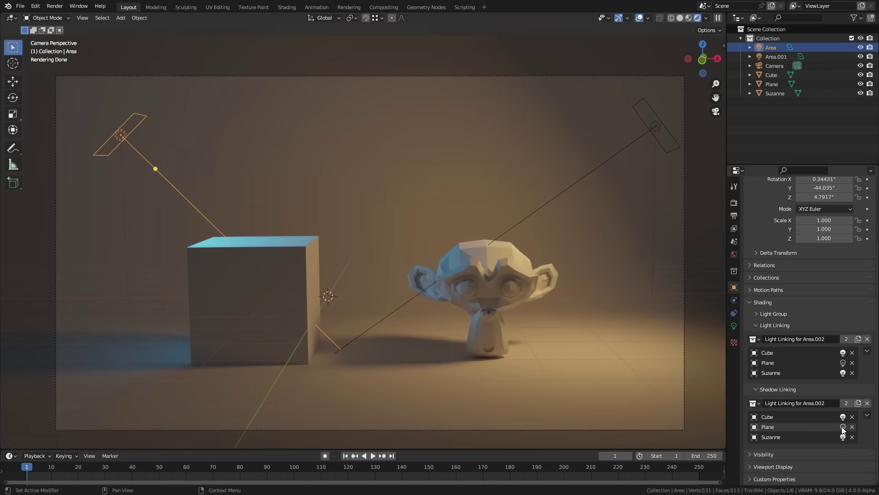
{"action": "left_click", "coordinate": [843, 426]}
{"action": "left_click", "coordinate": [843, 427]}
{"action": "left_click", "coordinate": [843, 427]}
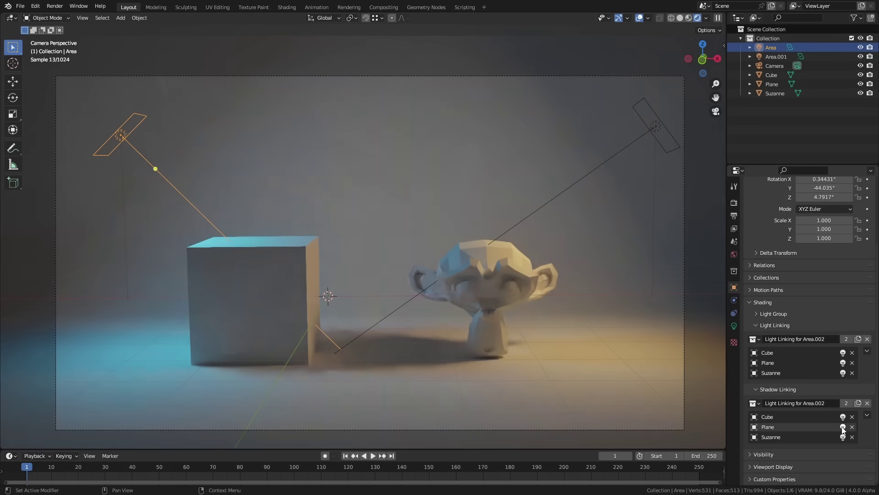
Exclude the Cube from the blue area light's shadow linking collection and start moving the cube.
{"action": "left_click", "coordinate": [843, 417]}
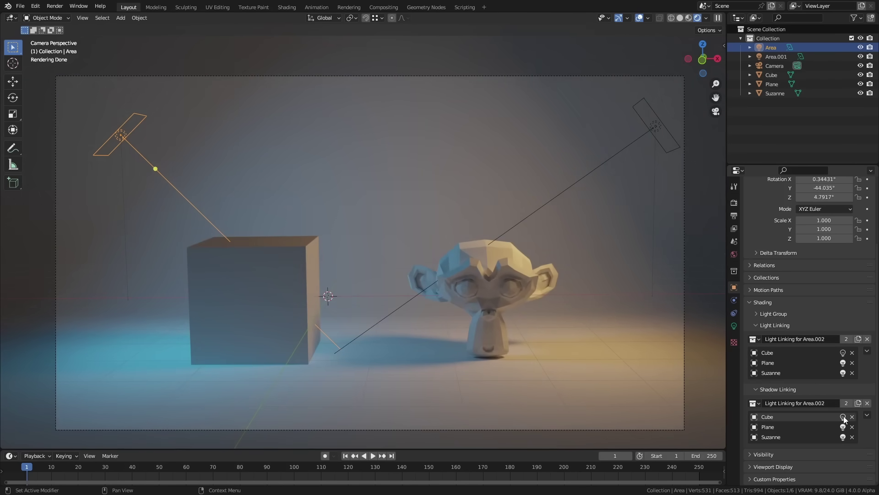
{"action": "left_click", "coordinate": [288, 314]}
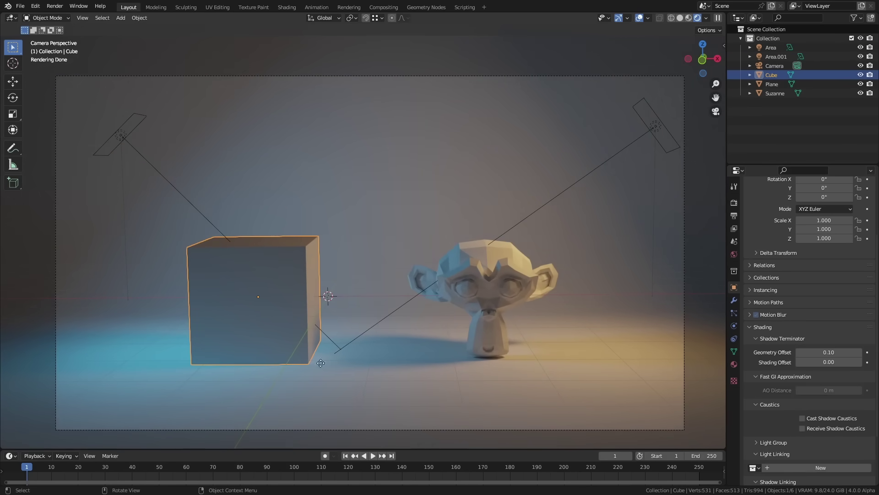
{"action": "key", "text": "g"}
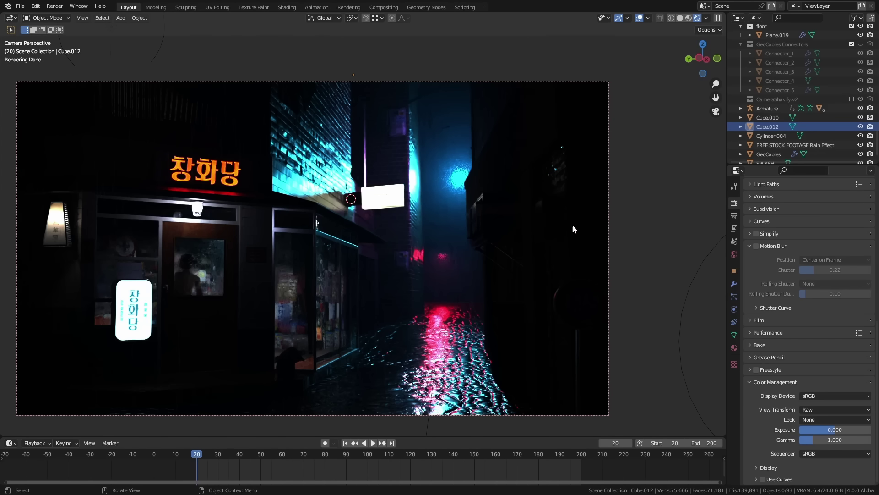
Set the alley scene's view transform to Standard and inspect the lit brick wall and white sign up close.
{"action": "left_click", "coordinate": [814, 408]}
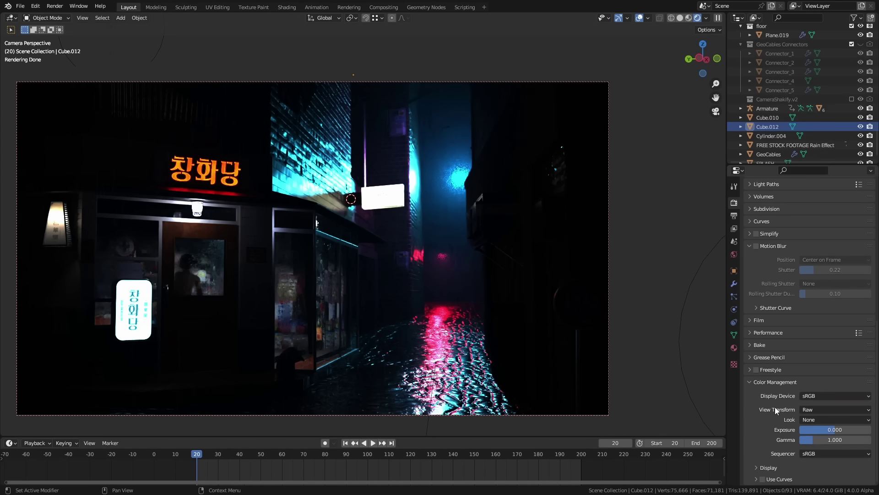
{"action": "left_click", "coordinate": [815, 405]}
{"action": "left_click", "coordinate": [820, 418]}
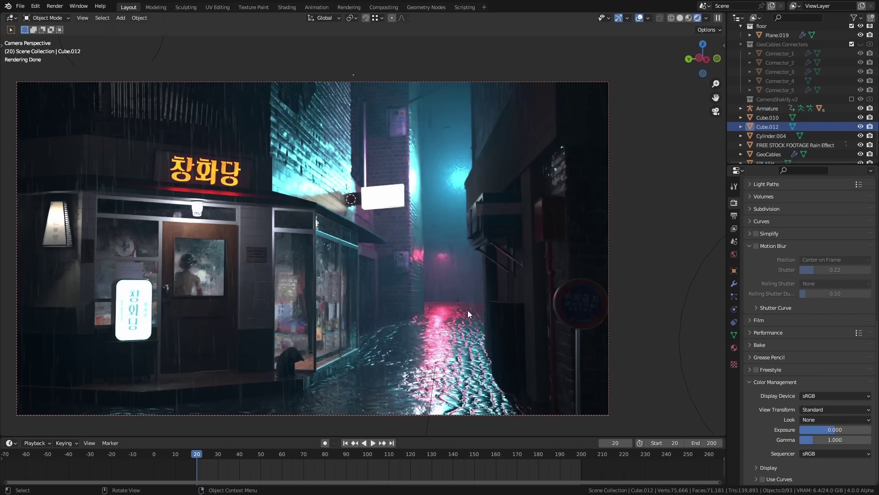
{"action": "scroll", "coordinate": [336, 188], "scroll_direction": "up", "scroll_amount": 5}
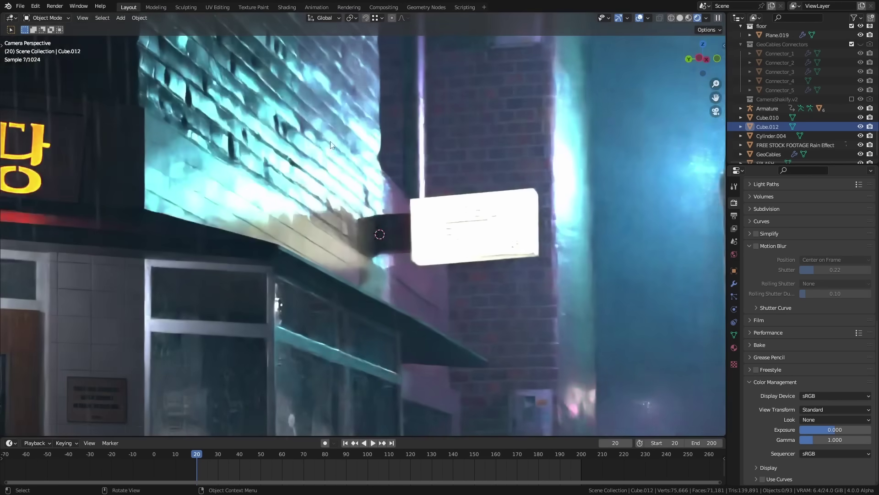
{"action": "scroll", "coordinate": [274, 183], "scroll_direction": "down", "scroll_amount": 2}
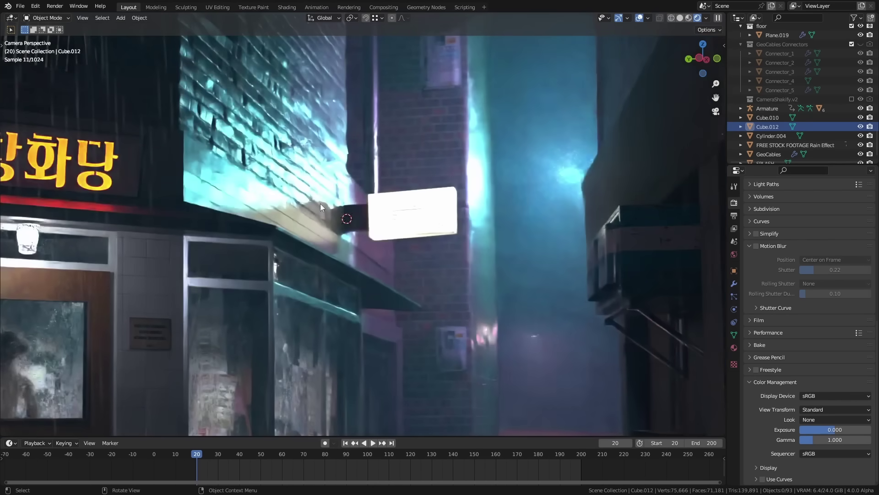
{"action": "scroll", "coordinate": [447, 214], "scroll_direction": "down", "scroll_amount": 5}
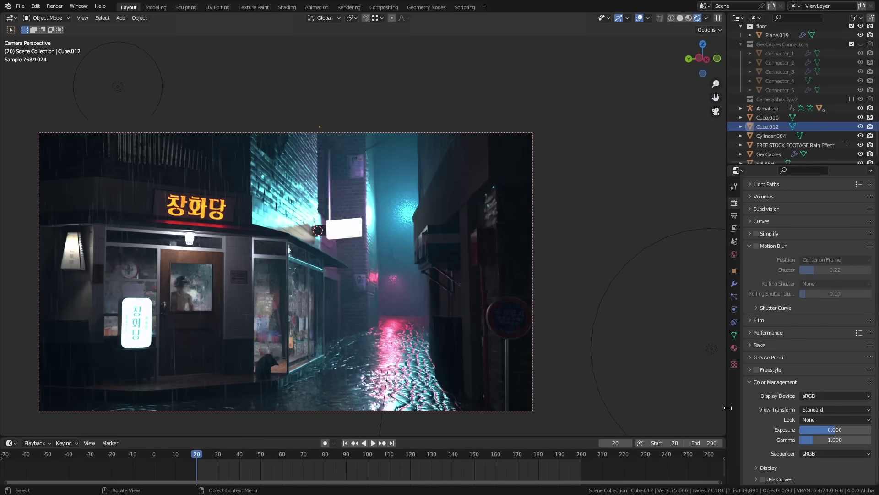
Set the view transform to Filmic and inspect the brick wall and white sign up close.
{"action": "left_click", "coordinate": [824, 410]}
{"action": "left_click", "coordinate": [823, 438]}
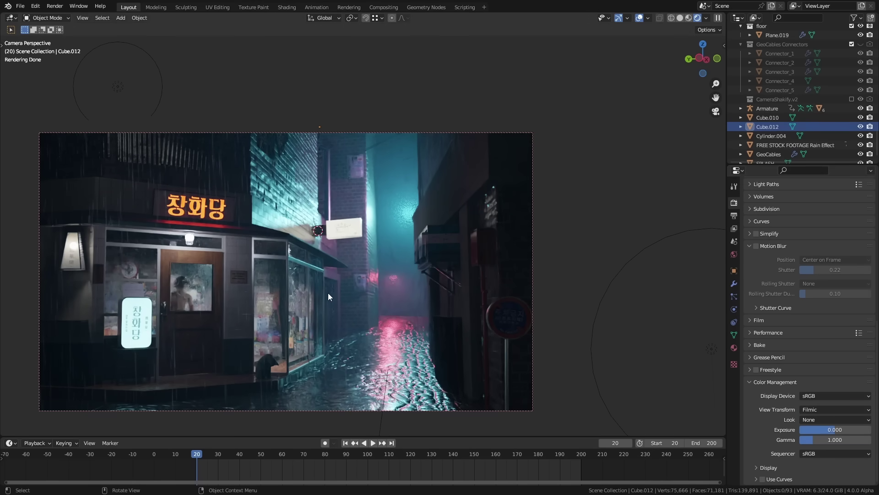
{"action": "scroll", "coordinate": [308, 203], "scroll_direction": "up", "scroll_amount": 5}
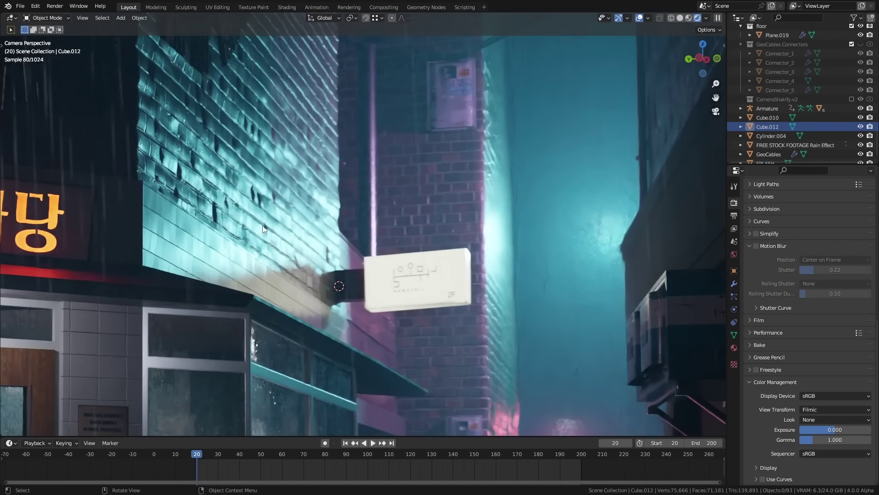
Examine the orange shop sign, the full frame and the teal glow at the alley's end under the Filmic transform.
{"action": "scroll", "coordinate": [282, 226], "scroll_direction": "down", "scroll_amount": 5}
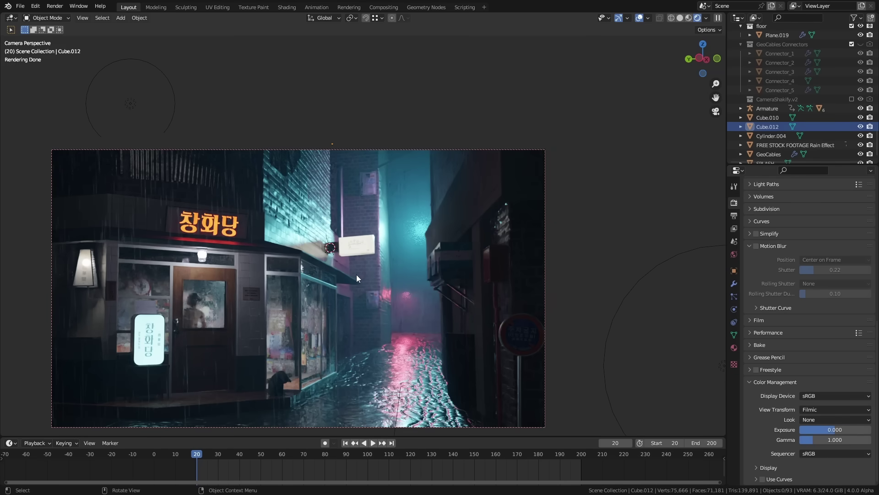
{"action": "scroll", "coordinate": [211, 221], "scroll_direction": "up", "scroll_amount": 6}
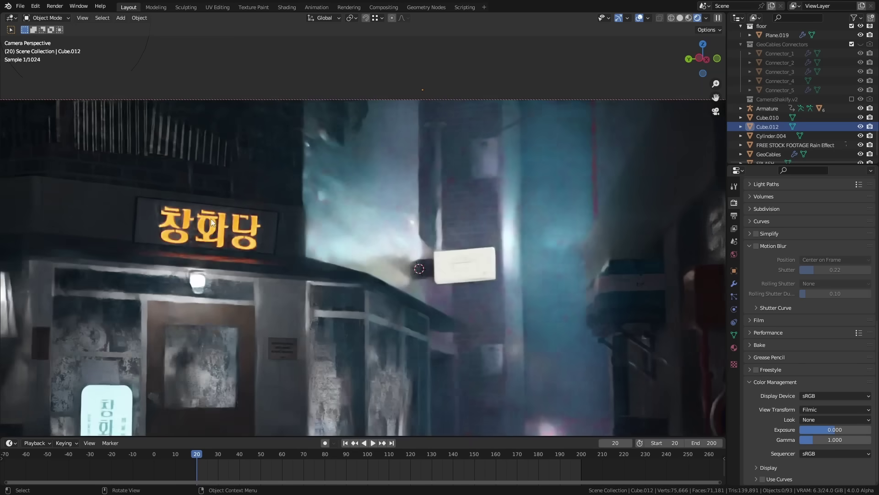
{"action": "scroll", "coordinate": [207, 219], "scroll_direction": "up", "scroll_amount": 2}
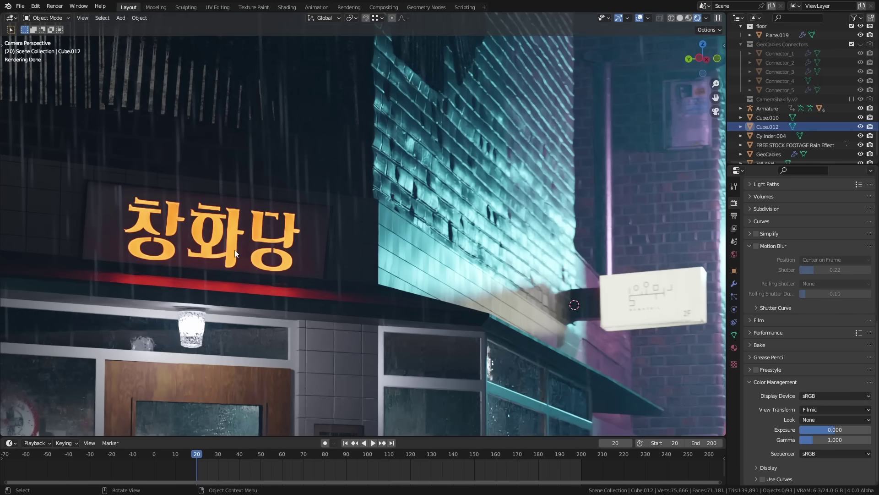
{"action": "scroll", "coordinate": [233, 247], "scroll_direction": "down", "scroll_amount": 4}
{"action": "scroll", "coordinate": [490, 246], "scroll_direction": "up", "scroll_amount": 8}
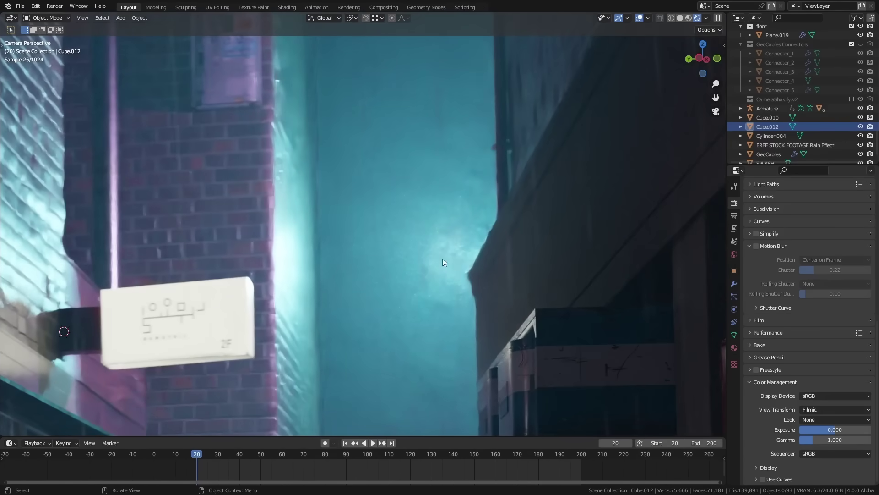
{"action": "scroll", "coordinate": [452, 270], "scroll_direction": "down", "scroll_amount": 1}
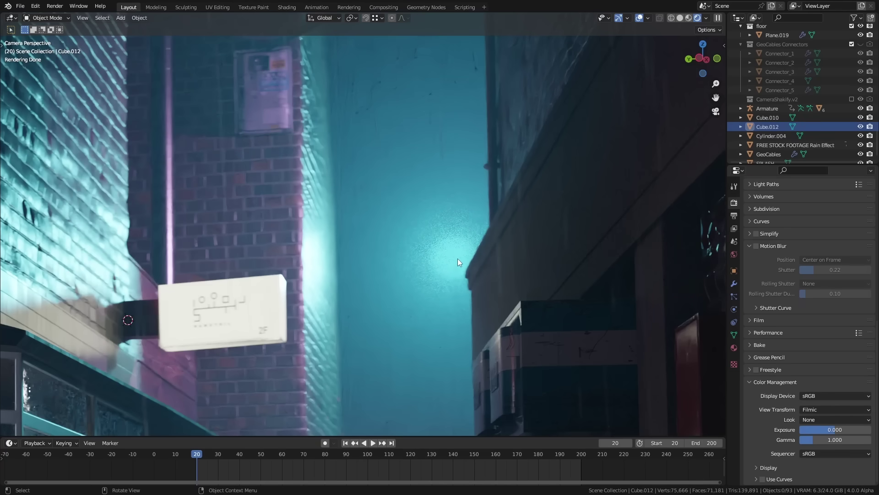
Set the view transform to AgX and inspect the full alley frame and the shop sign up close.
{"action": "left_click", "coordinate": [817, 409]}
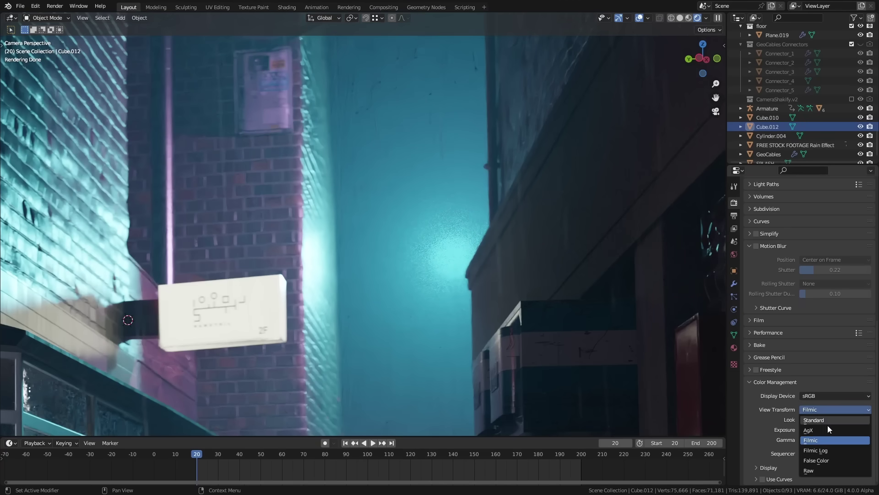
{"action": "left_click", "coordinate": [826, 431]}
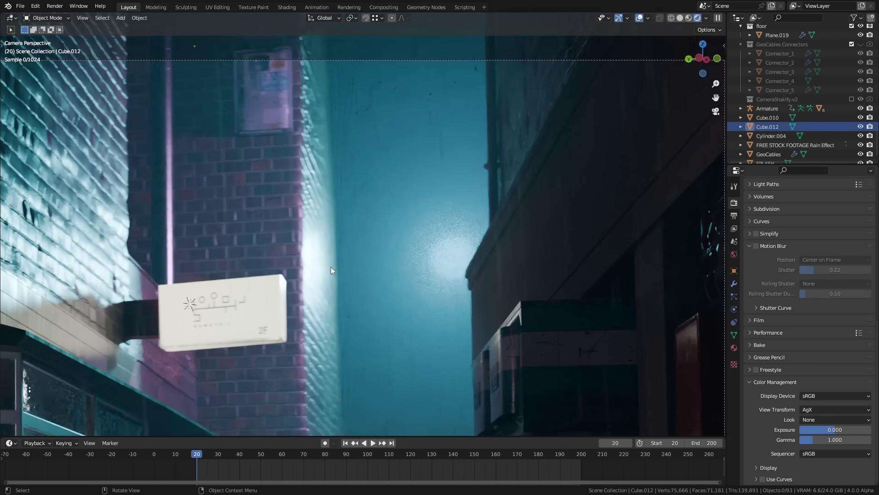
{"action": "scroll", "coordinate": [331, 266], "scroll_direction": "down", "scroll_amount": 5}
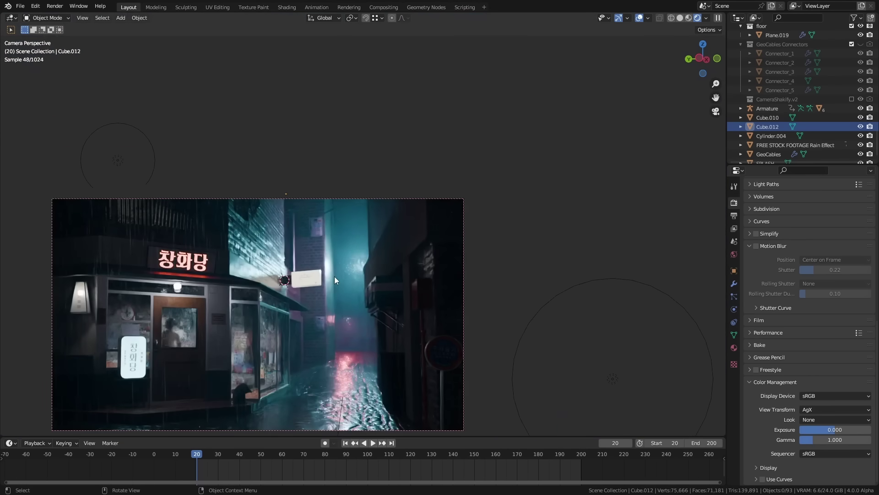
{"action": "scroll", "coordinate": [188, 263], "scroll_direction": "up", "scroll_amount": 6}
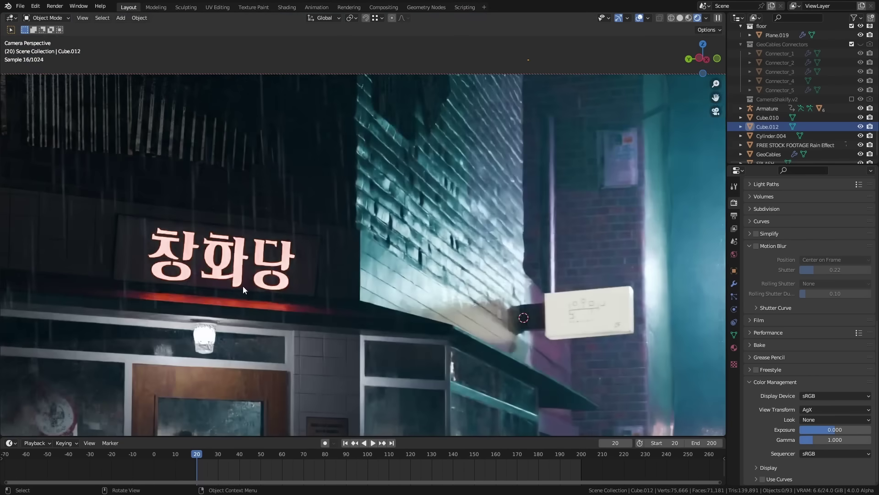
{"action": "scroll", "coordinate": [239, 264], "scroll_direction": "down", "scroll_amount": 4}
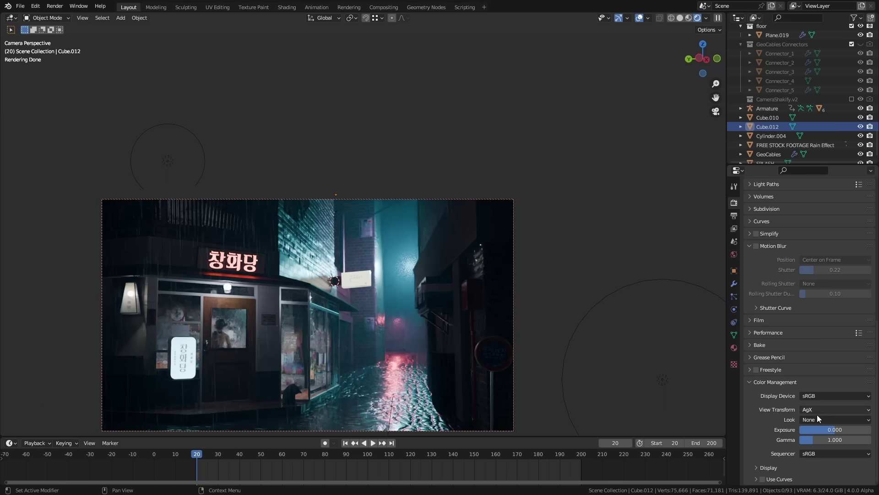
Set the color management look to High Contrast for the alley scene.
{"action": "scroll", "coordinate": [317, 405], "scroll_direction": "up", "scroll_amount": 2}
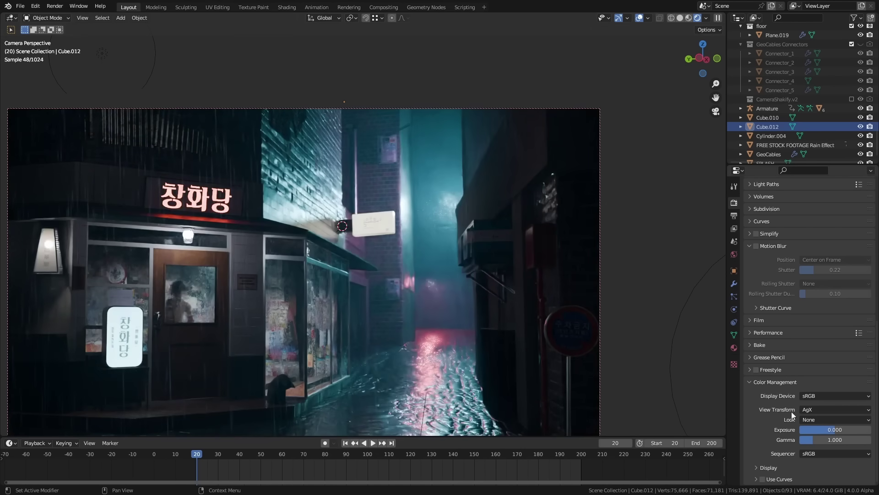
{"action": "left_click", "coordinate": [812, 418]}
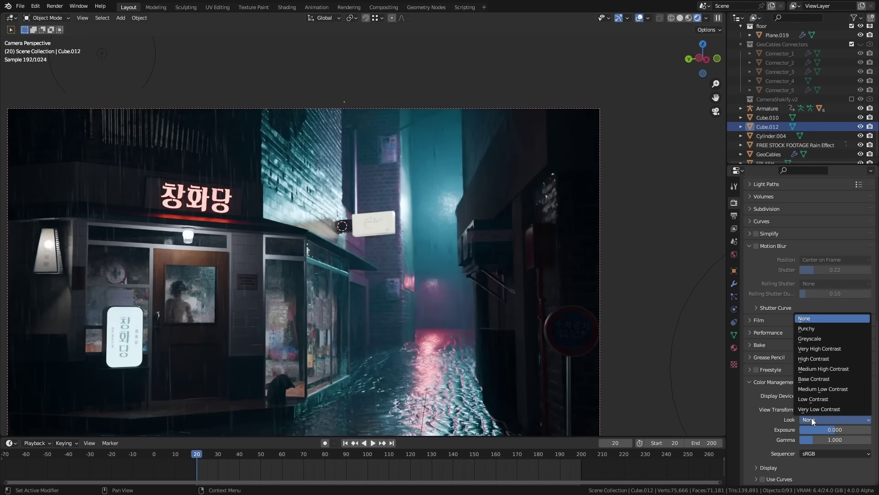
{"action": "left_click", "coordinate": [816, 360]}
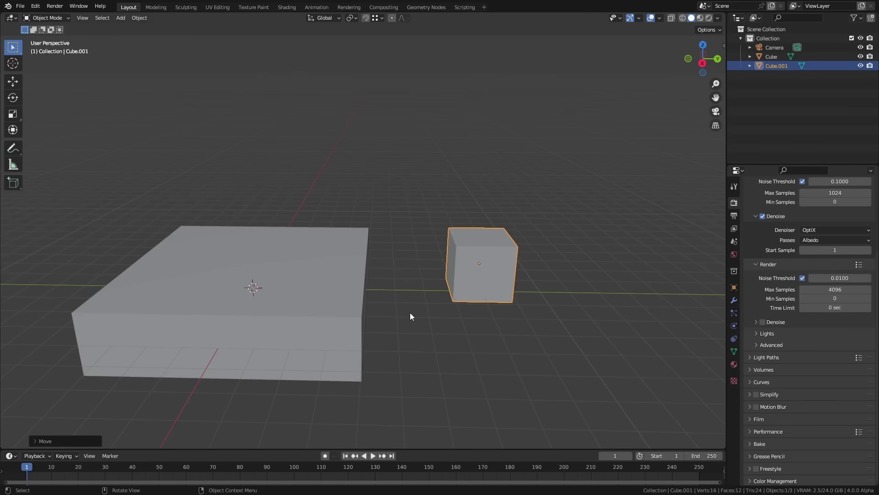
Turn on snapping with the Increment target and try moving the small cube in grid steps.
{"action": "left_click", "coordinate": [366, 18]}
{"action": "left_click", "coordinate": [381, 18]}
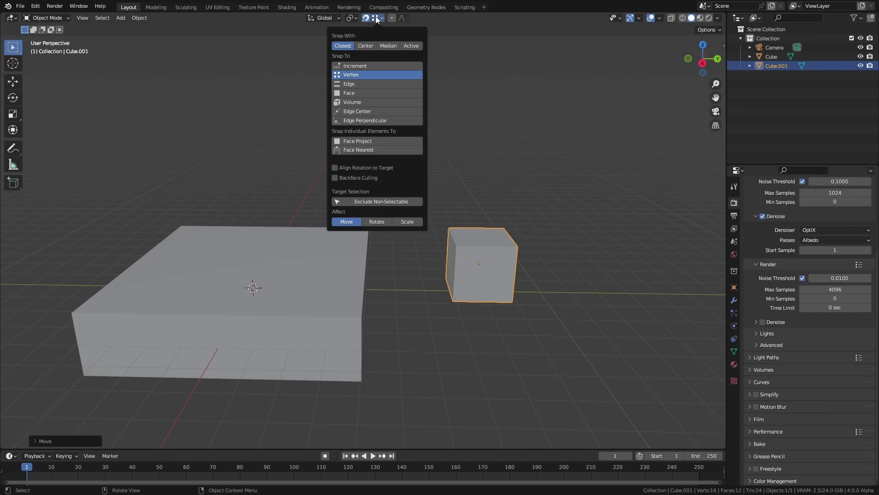
{"action": "left_click", "coordinate": [355, 66]}
{"action": "key", "text": "g"}
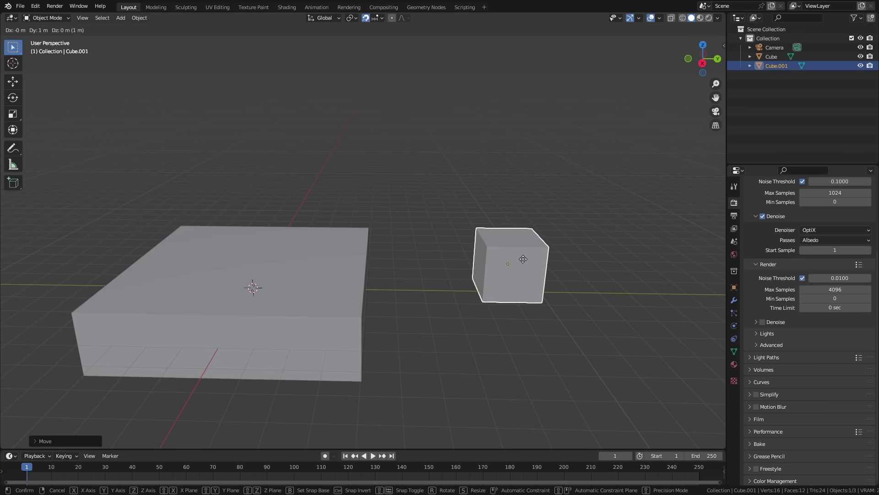
{"action": "key", "text": "Escape"}
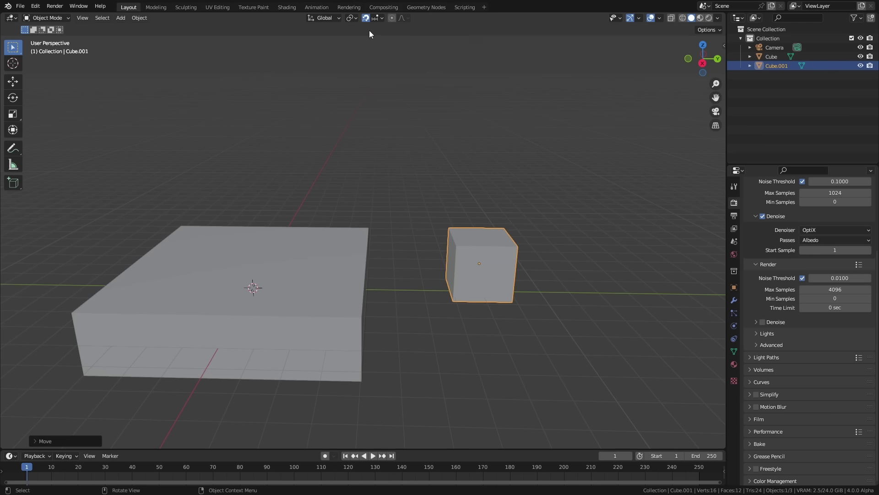
Set the snap target to Vertex, try snapping the small cube to the large block's corners, and turn snapping off.
{"action": "left_click", "coordinate": [380, 18]}
{"action": "left_click", "coordinate": [362, 75]}
{"action": "key", "text": "g"}
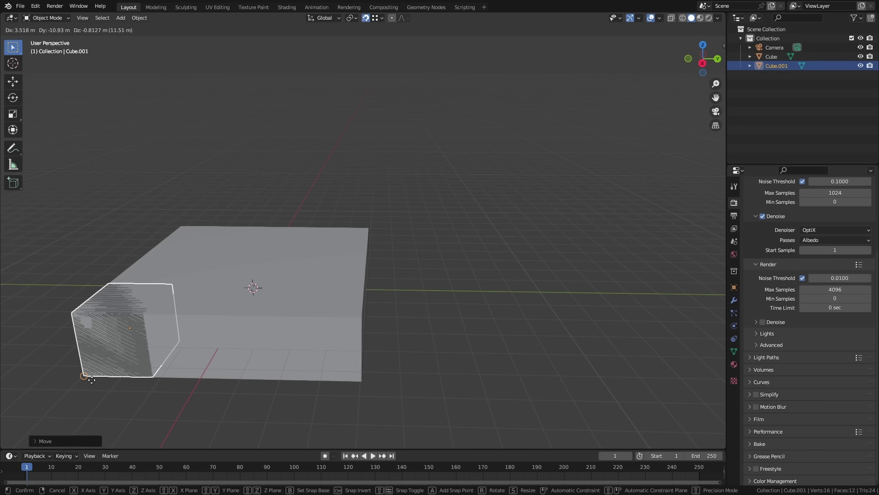
{"action": "left_click", "coordinate": [455, 308]}
{"action": "left_click", "coordinate": [365, 18]}
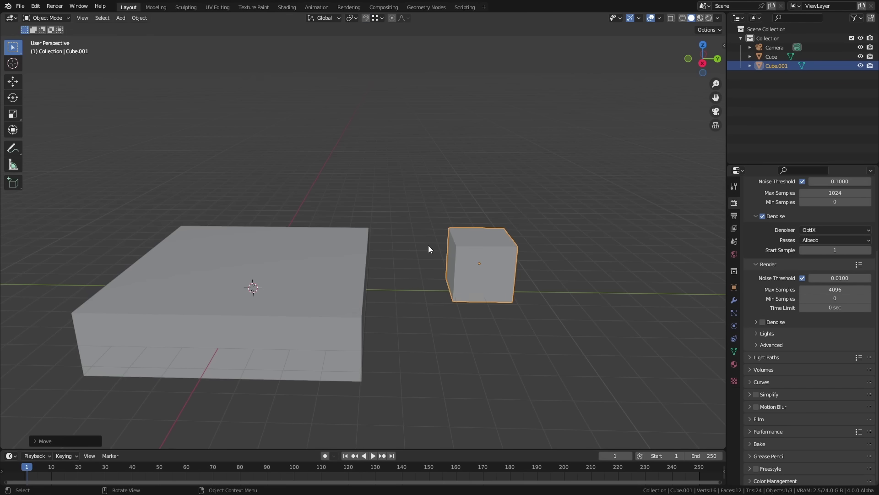
Move the small cube freely and, in front view, place it on top of the large block near its positive X end.
{"action": "key", "text": "g"}
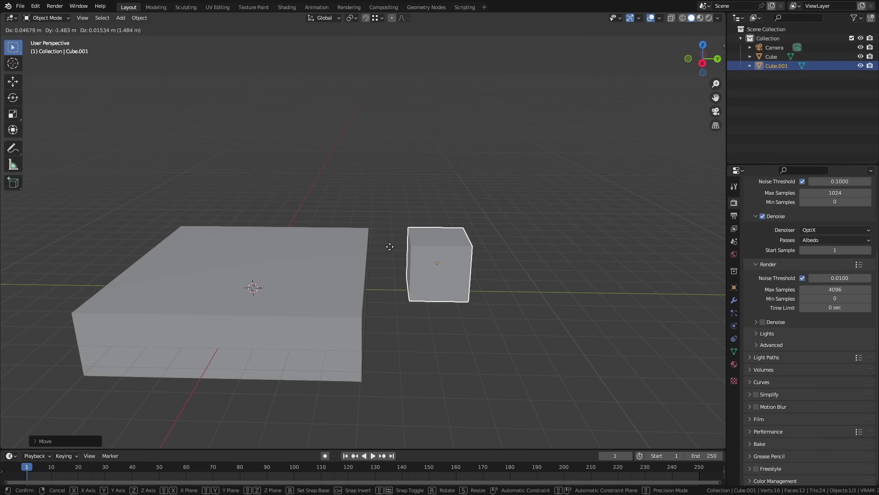
{"action": "left_click", "coordinate": [390, 221]}
{"action": "key", "text": "KP_1"}
{"action": "key", "text": "g"}
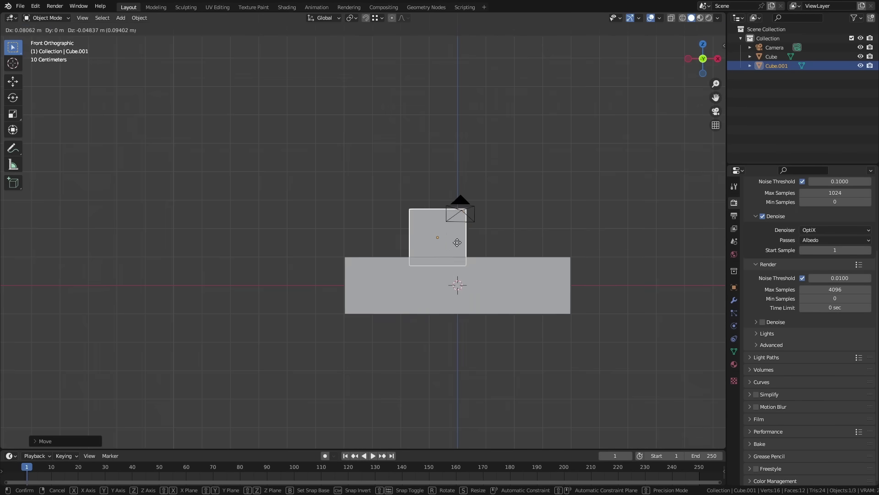
{"action": "left_click", "coordinate": [570, 260]}
Move the small cube with the Z axis locked onto the large block's near corner.
{"action": "key", "text": "g"}
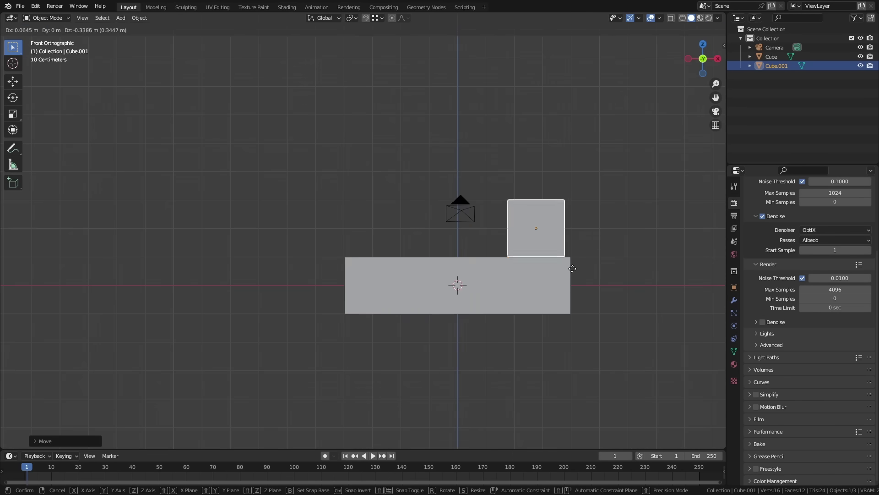
{"action": "middle_click_drag", "start_coordinate": [571, 259], "coordinate": [444, 378]}
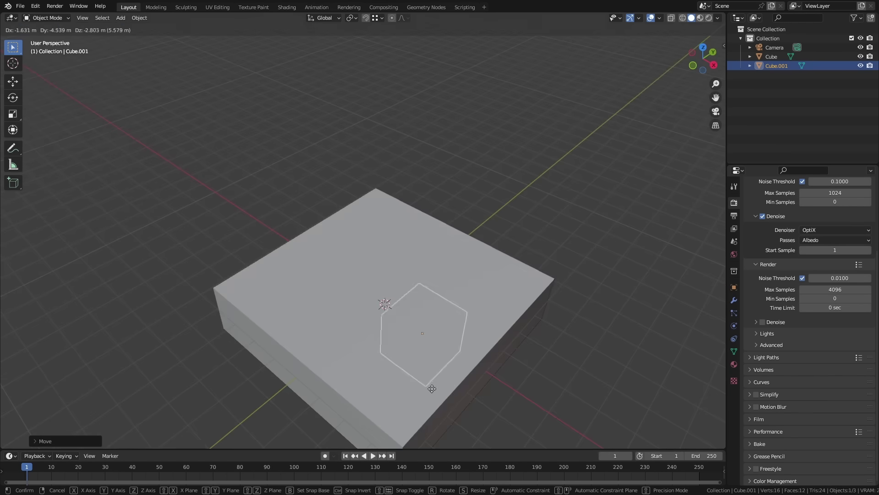
{"action": "key", "text": "shift+z"}
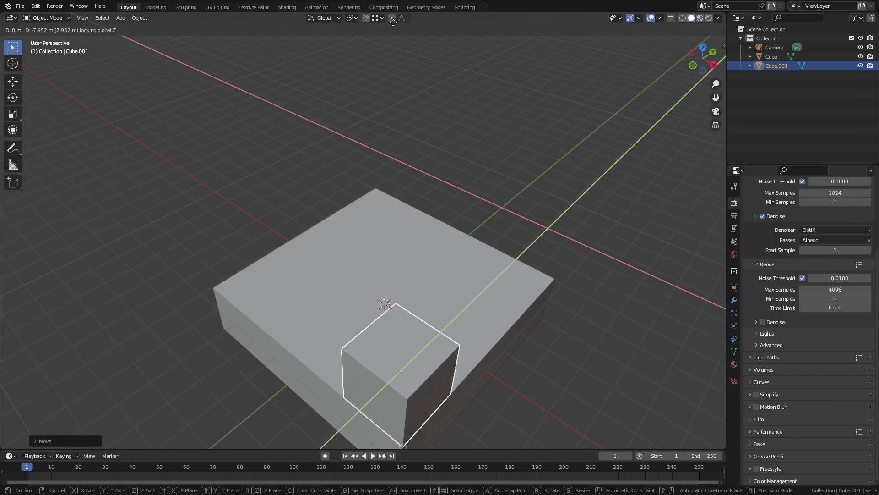
{"action": "left_click", "coordinate": [395, 24]}
{"action": "middle_click_drag", "start_coordinate": [401, 34], "coordinate": [420, 290]}
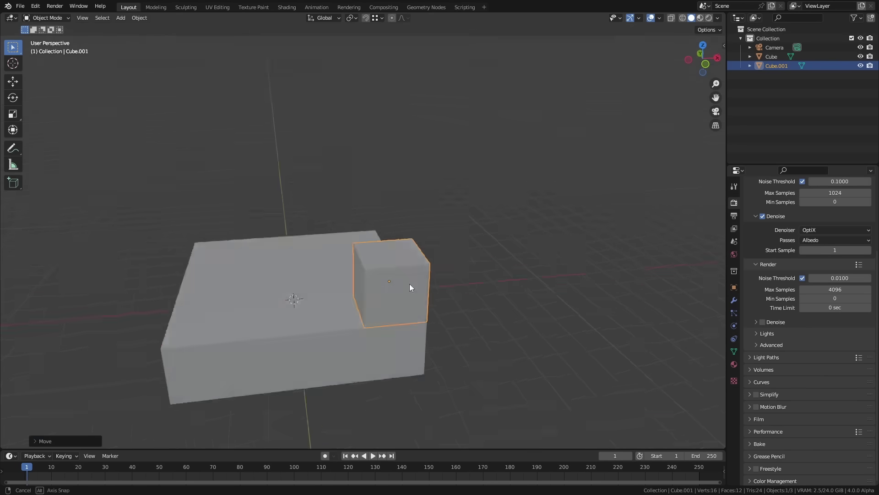
{"action": "middle_click_drag", "start_coordinate": [410, 284], "coordinate": [390, 280]}
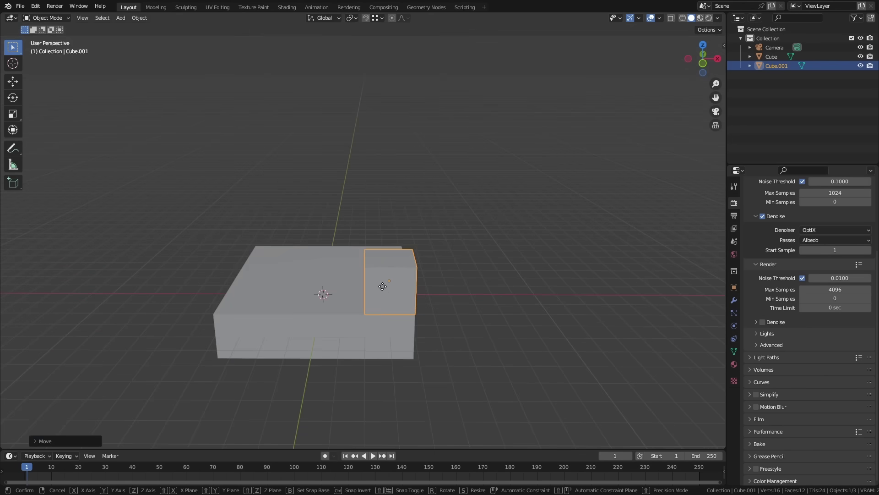
Move the small cube using one of its upper corners as snap base, snapping it to the large block's lower front corner.
{"action": "key", "text": "g"}
{"action": "key", "text": "b"}
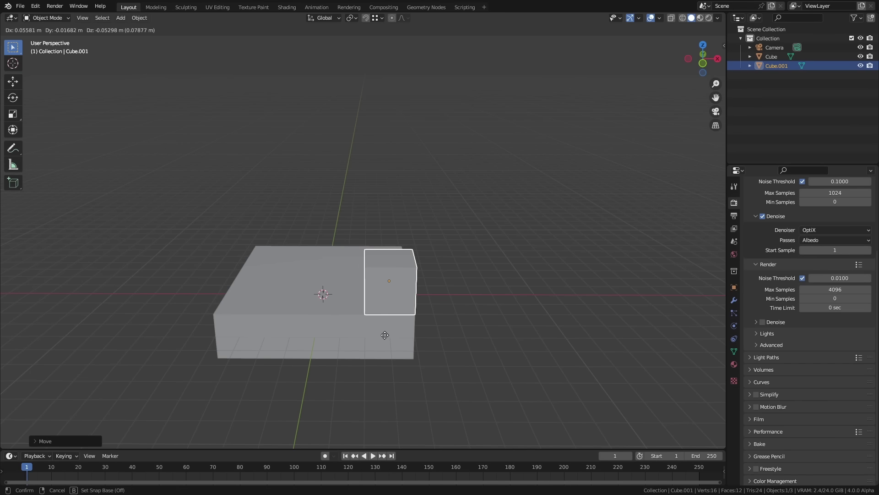
{"action": "left_click", "coordinate": [365, 267]}
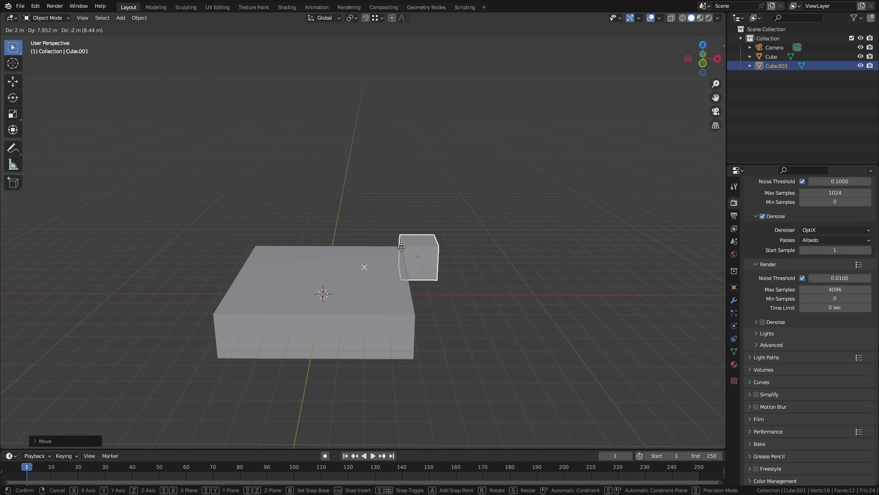
{"action": "left_click", "coordinate": [420, 350]}
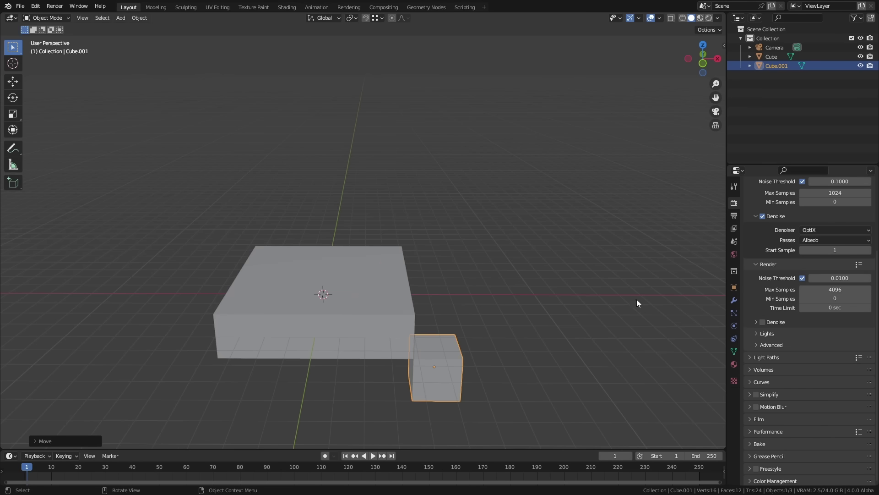
{"action": "middle_click_drag", "start_coordinate": [636, 299], "coordinate": [442, 373]}
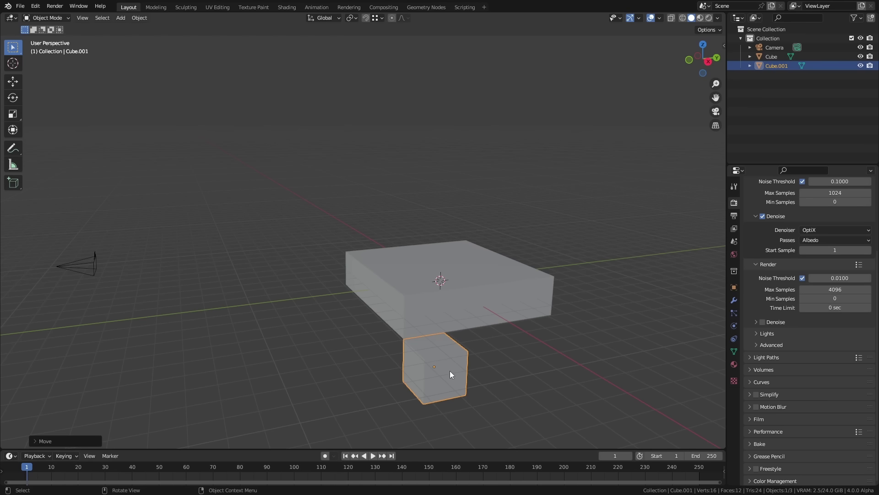
{"action": "middle_click_drag", "start_coordinate": [459, 246], "coordinate": [246, 339]}
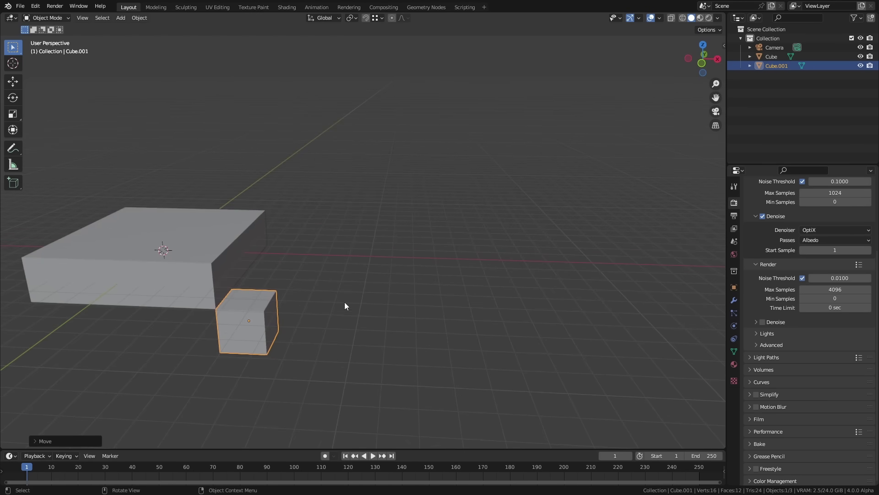
Try moving the small cube with the X axis locked, clear the constraint, and try another plane lock.
{"action": "middle_click_drag", "start_coordinate": [345, 303], "coordinate": [306, 308]}
{"action": "key", "text": "g"}
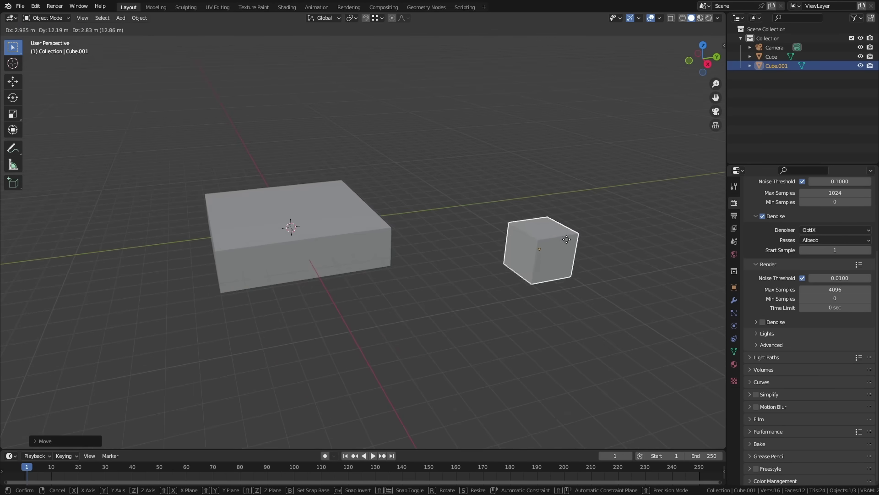
{"action": "key", "text": "z"}
{"action": "key", "text": "shift+x"}
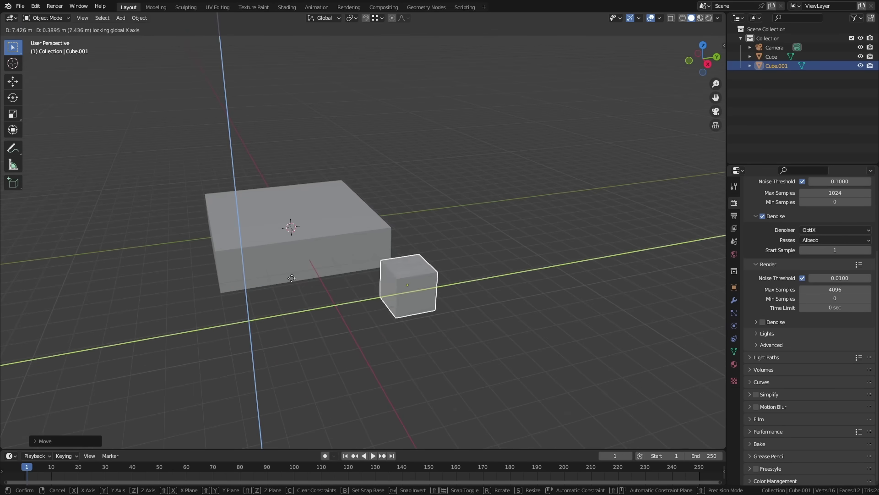
{"action": "key", "text": "c"}
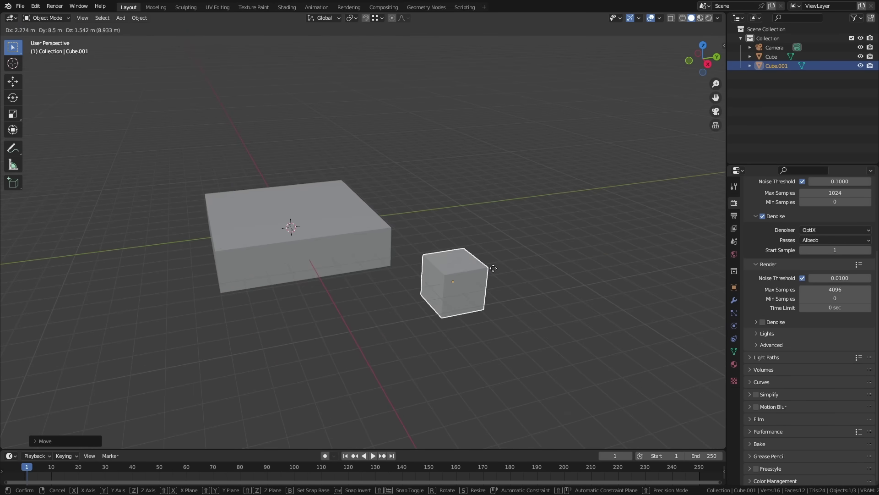
{"action": "key", "text": "shift+y"}
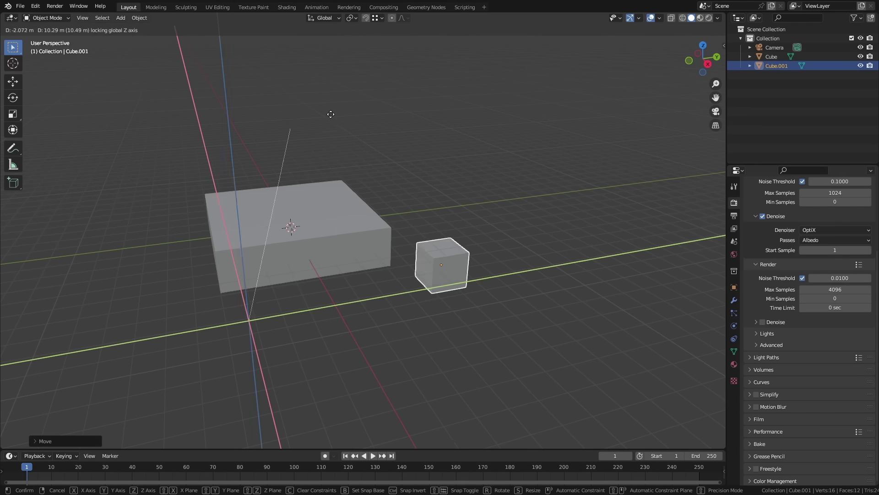
{"action": "left_click", "coordinate": [375, 210]}
{"action": "middle_click_drag", "start_coordinate": [375, 210], "coordinate": [198, 259]}
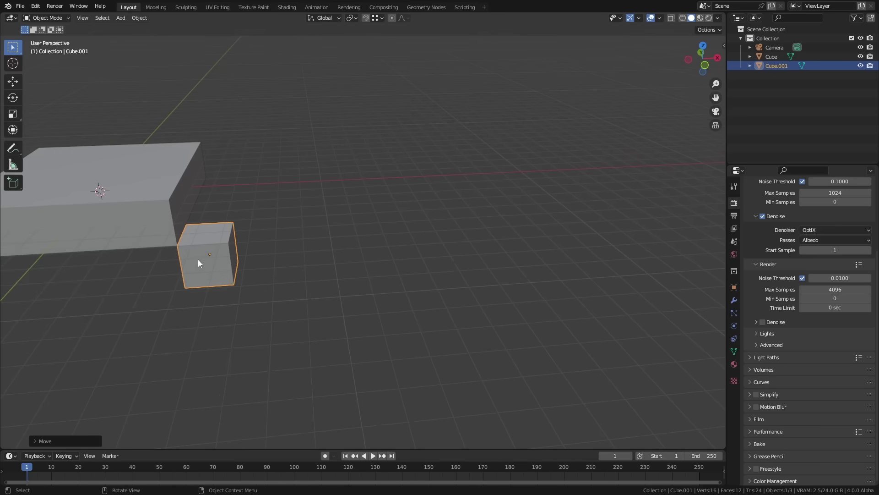
Scale the large block along the X axis to stretch it into a long beam.
{"action": "left_click", "coordinate": [139, 205]}
{"action": "key", "text": "s"}
{"action": "right_click", "coordinate": [152, 201]}
{"action": "key", "text": "s"}
{"action": "key", "text": "x"}
{"action": "left_click", "coordinate": [529, 216]}
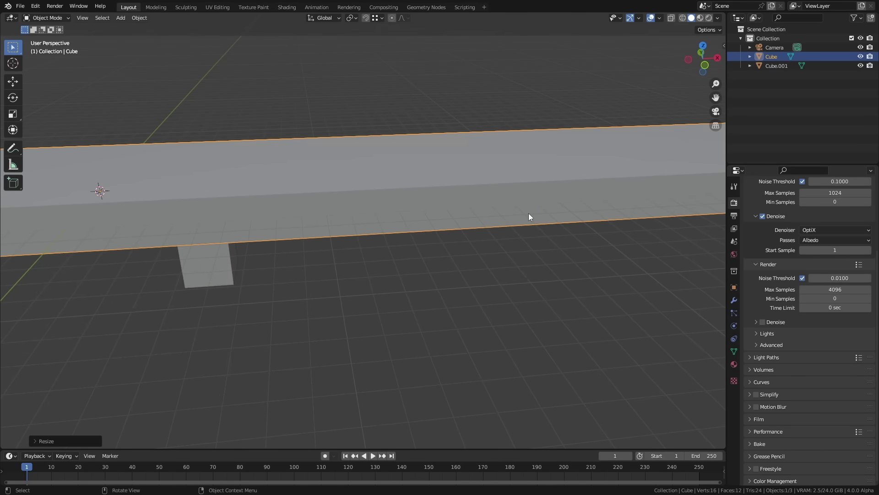
Raise the small cube along the Z axis until it stands above the long block's top face.
{"action": "left_click", "coordinate": [196, 261]}
{"action": "key", "text": "g"}
{"action": "key", "text": "z"}
{"action": "left_click", "coordinate": [260, 192]}
Try sliding the small cube along the X axis towards the long block's positive X end, undoing and retrying the move.
{"action": "middle_click_drag", "start_coordinate": [259, 192], "coordinate": [182, 187]}
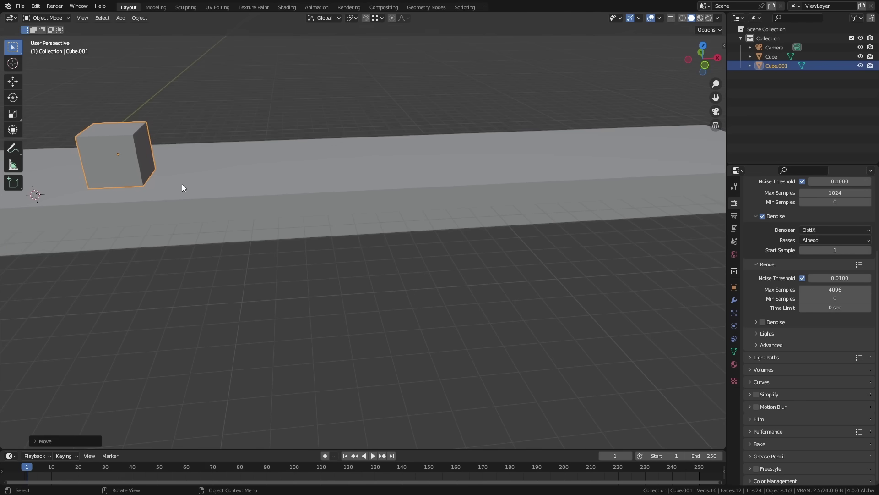
{"action": "key", "text": "g"}
{"action": "key", "text": "x"}
{"action": "left_click", "coordinate": [498, 171]}
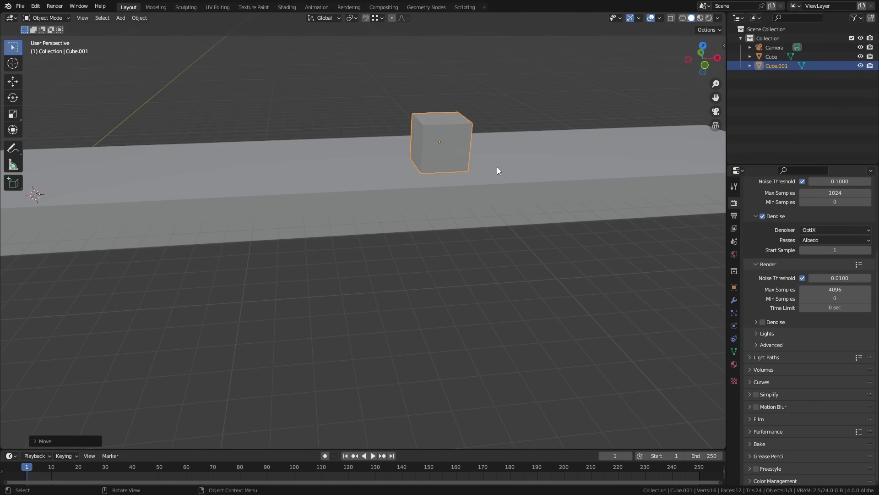
{"action": "key", "text": "ctrl+z"}
{"action": "key", "text": "g"}
{"action": "key", "text": "x"}
{"action": "key", "text": "Escape"}
{"action": "key", "text": "ctrl+z"}
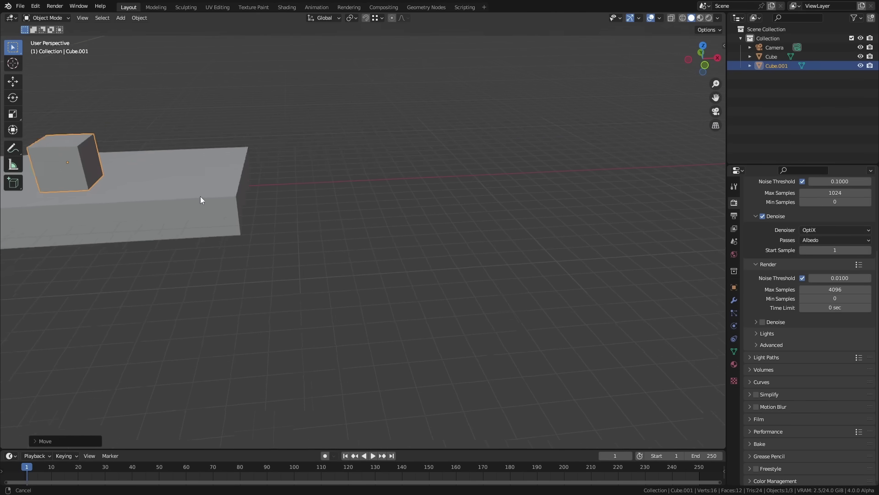
Move the small cube along the X axis to near the long block's negative X end and frame it.
{"action": "scroll", "coordinate": [200, 196], "scroll_direction": "down", "scroll_amount": 5}
{"action": "middle_click_drag", "start_coordinate": [189, 197], "coordinate": [246, 203]}
{"action": "scroll", "coordinate": [224, 203], "scroll_direction": "down", "scroll_amount": 3}
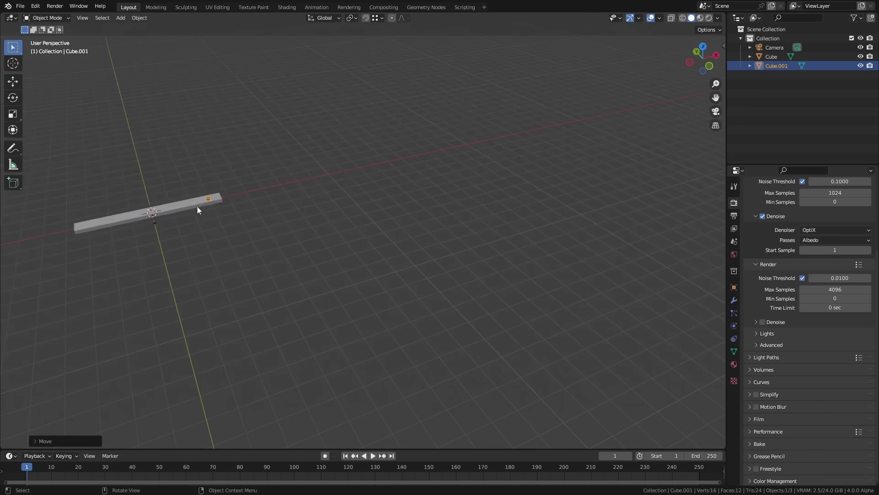
{"action": "key", "text": "g"}
{"action": "key", "text": "x"}
{"action": "left_click", "coordinate": [82, 212]}
{"action": "key", "text": "KP_Decimal"}
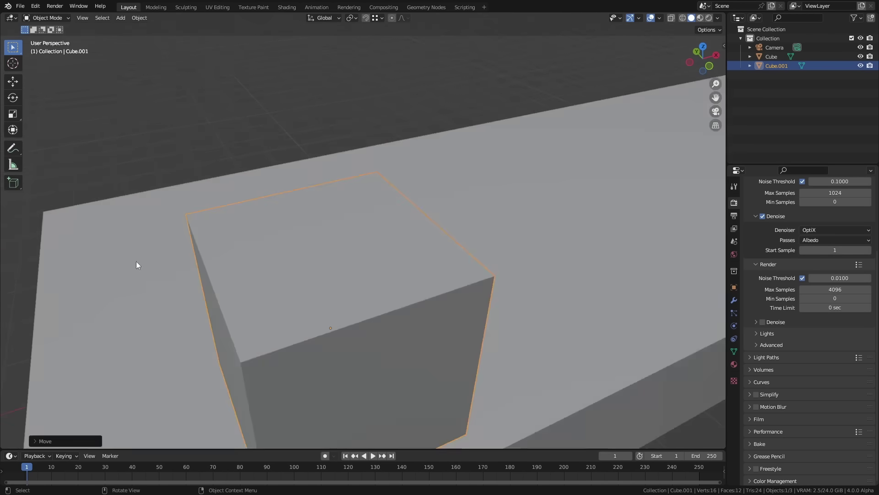
Try navigating the viewport during a free move of the small cube, and cancel the move.
{"action": "scroll", "coordinate": [120, 235], "scroll_direction": "down", "scroll_amount": 6}
{"action": "middle_click_drag", "start_coordinate": [120, 236], "coordinate": [176, 257]}
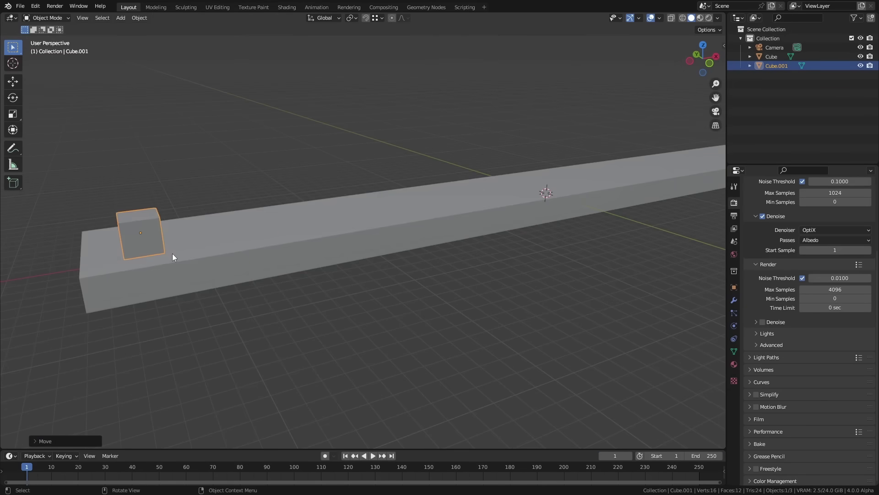
{"action": "key", "text": "g"}
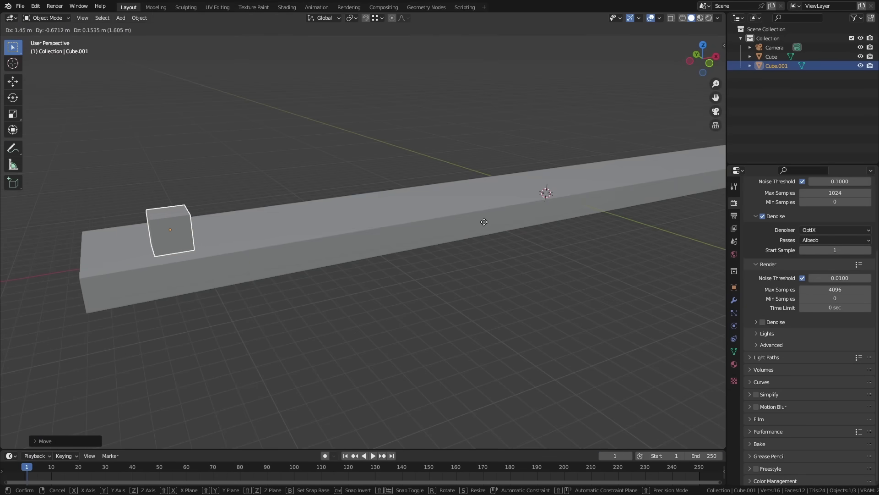
{"action": "middle_click_drag", "start_coordinate": [204, 252], "coordinate": [380, 250]}
{"action": "right_click", "coordinate": [354, 251]}
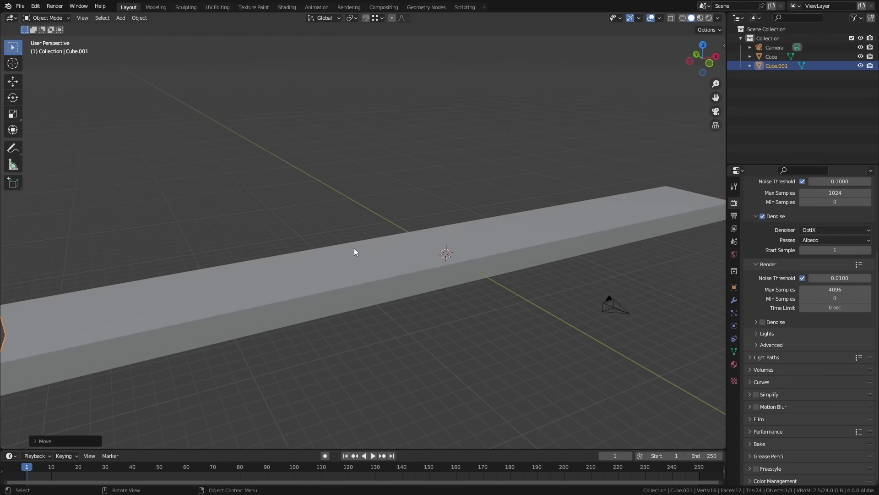
{"action": "scroll", "coordinate": [211, 292], "scroll_direction": "down", "scroll_amount": 5}
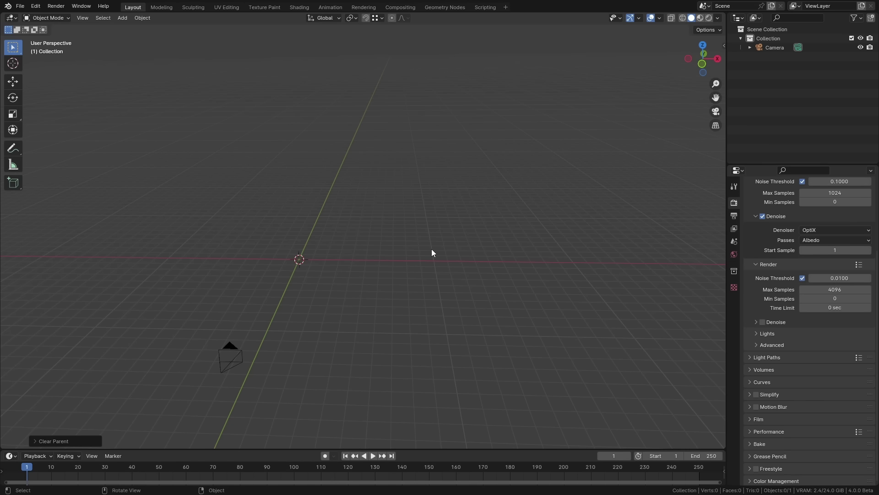
Add a cube mesh at the world origin and switch to the Geometry Nodes workspace.
{"action": "key", "text": "shift+a"}
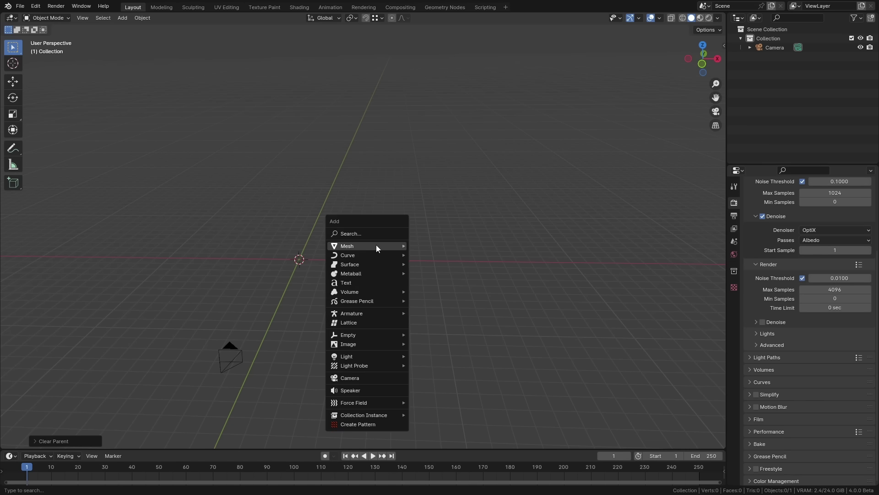
{"action": "mouse_move", "coordinate": [376, 245]}
{"action": "left_click", "coordinate": [446, 255]}
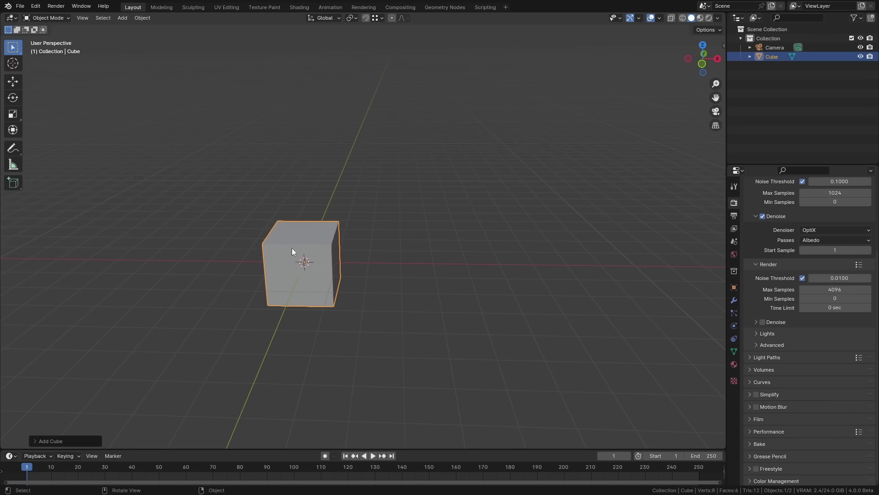
{"action": "left_click", "coordinate": [446, 7]}
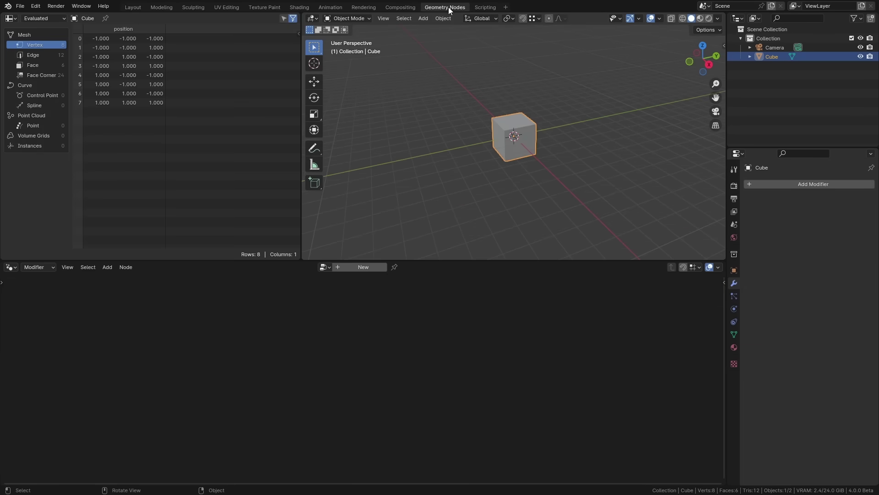
Create a new geometry nodes modifier on the cube and remove it again.
{"action": "left_click", "coordinate": [377, 267]}
{"action": "scroll", "coordinate": [324, 352], "scroll_direction": "up", "scroll_amount": 1}
{"action": "key", "text": "shift+a"}
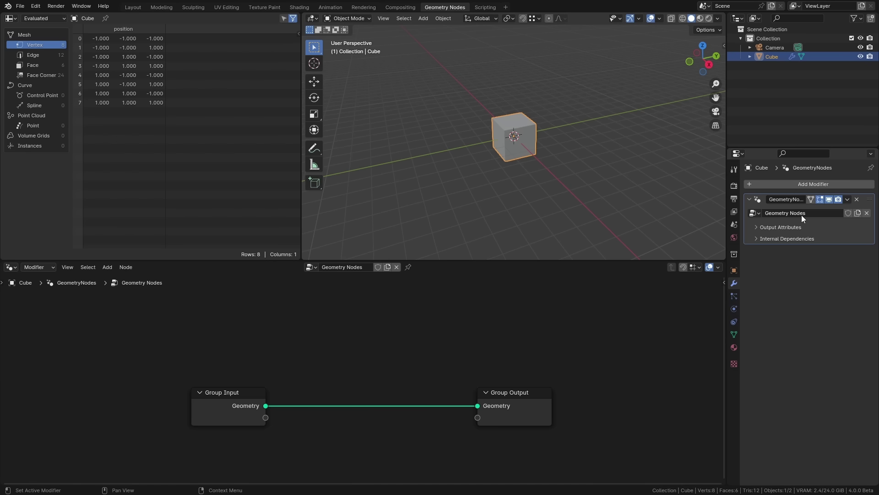
{"action": "left_click", "coordinate": [857, 199]}
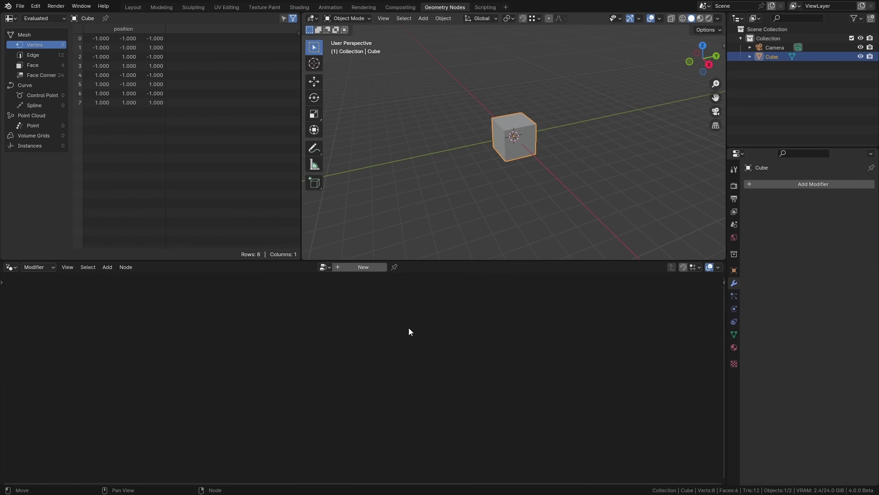
Set the geometry nodes type to Tool and create a new tool node group.
{"action": "scroll", "coordinate": [534, 136], "scroll_direction": "up", "scroll_amount": 3}
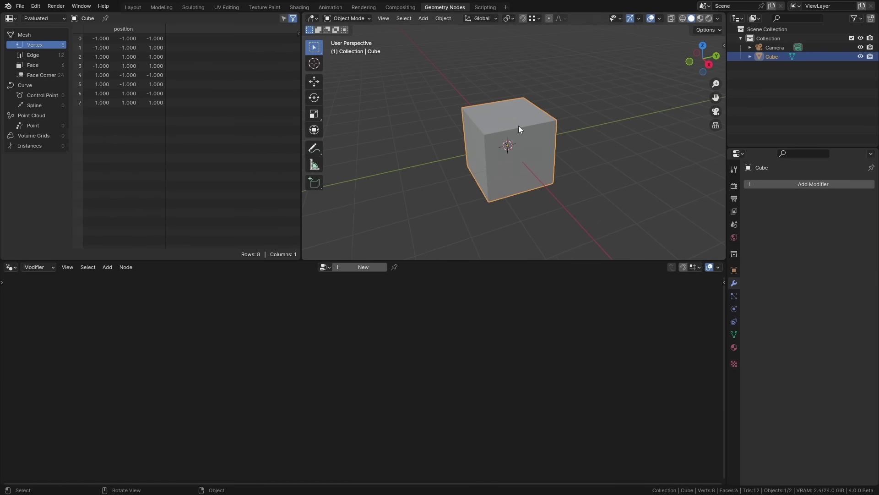
{"action": "left_click", "coordinate": [27, 268]}
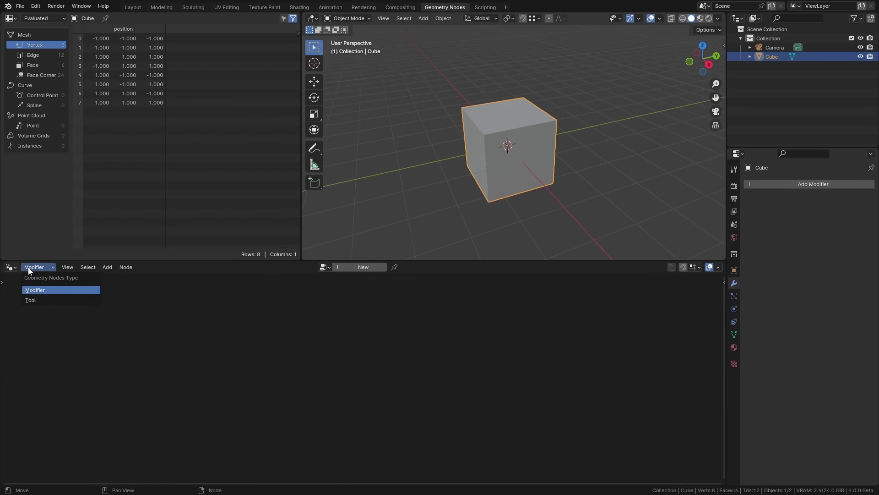
{"action": "left_click", "coordinate": [41, 299]}
{"action": "left_click", "coordinate": [369, 267]}
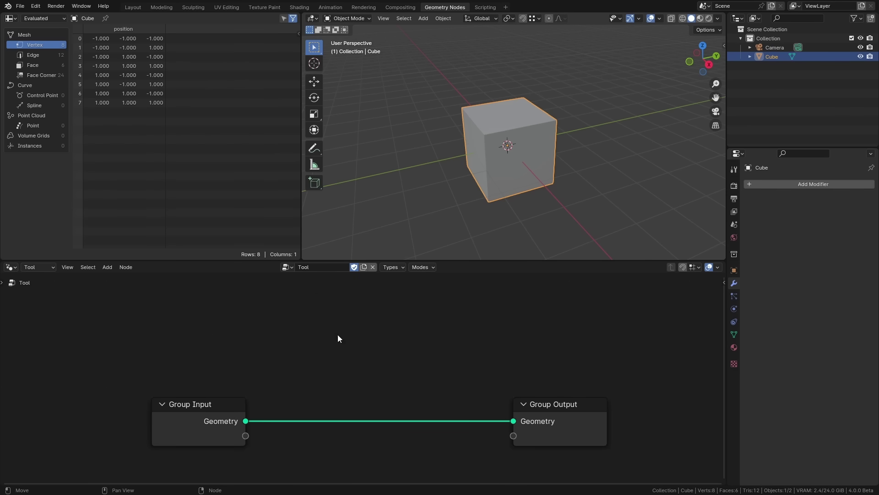
Insert a Transform Geometry node on the link between Group Input and Group Output.
{"action": "key", "text": "shift+a"}
{"action": "left_click", "coordinate": [309, 261]}
{"action": "type", "text": "trans"}
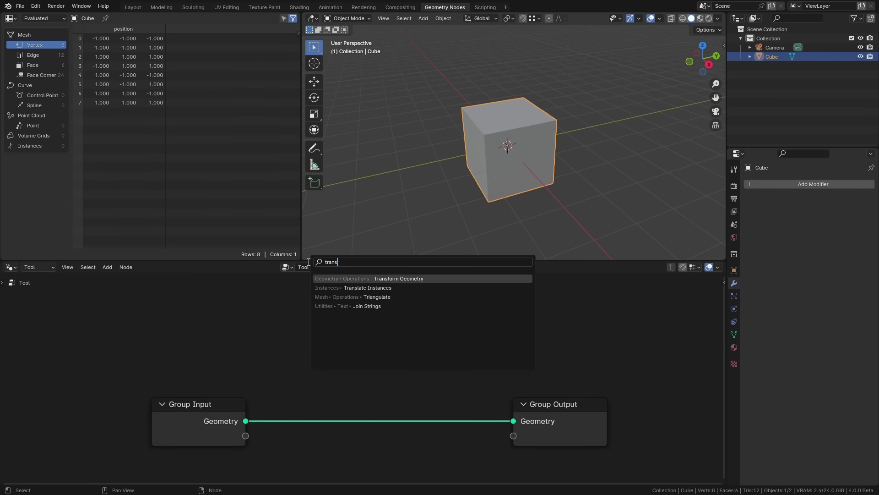
{"action": "key", "text": "Return"}
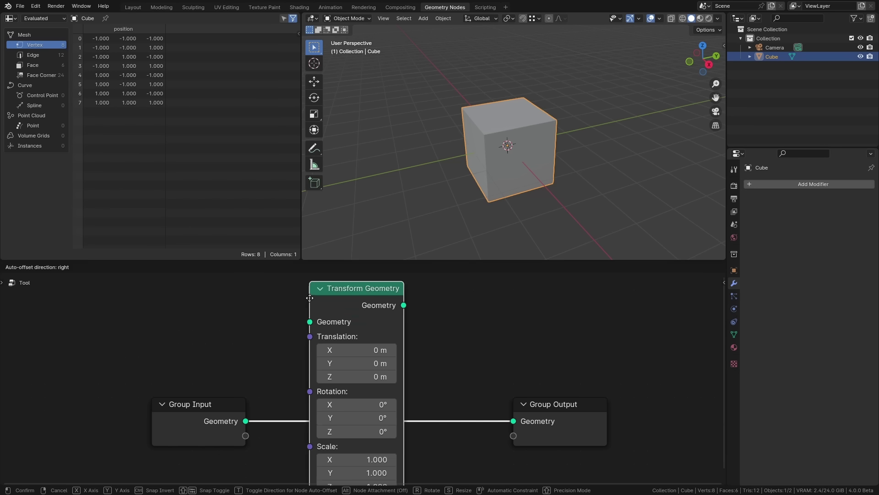
{"action": "left_click", "coordinate": [312, 289]}
{"action": "scroll", "coordinate": [301, 347], "scroll_direction": "down", "scroll_amount": 1}
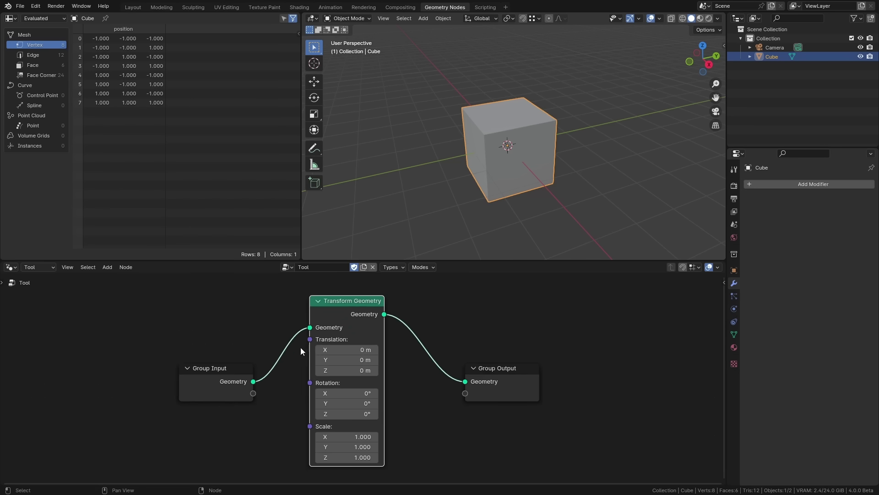
Set the Transform Geometry node's Z rotation to 20° and its X, Y and Z scale to 1.2.
{"action": "left_click", "coordinate": [347, 414]}
{"action": "type", "text": "20"}
{"action": "key", "text": "Return"}
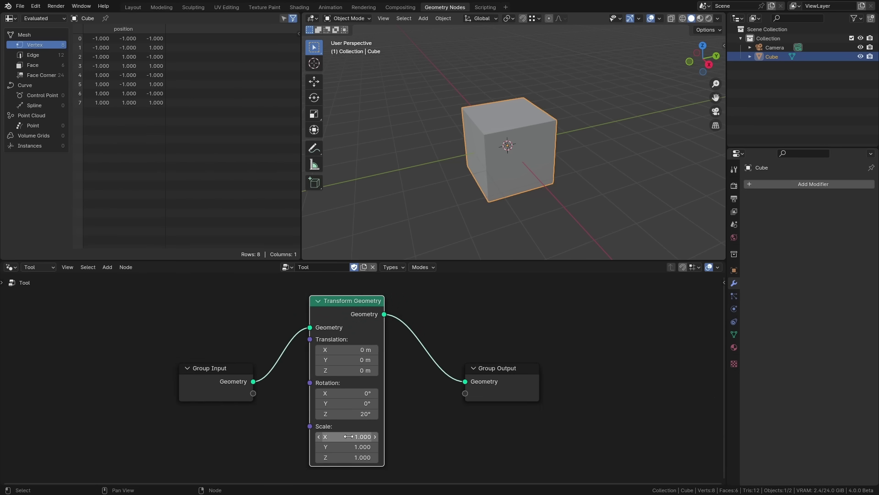
{"action": "left_click_drag", "start_coordinate": [348, 457], "coordinate": [350, 437]}
{"action": "type", "text": "1.2"}
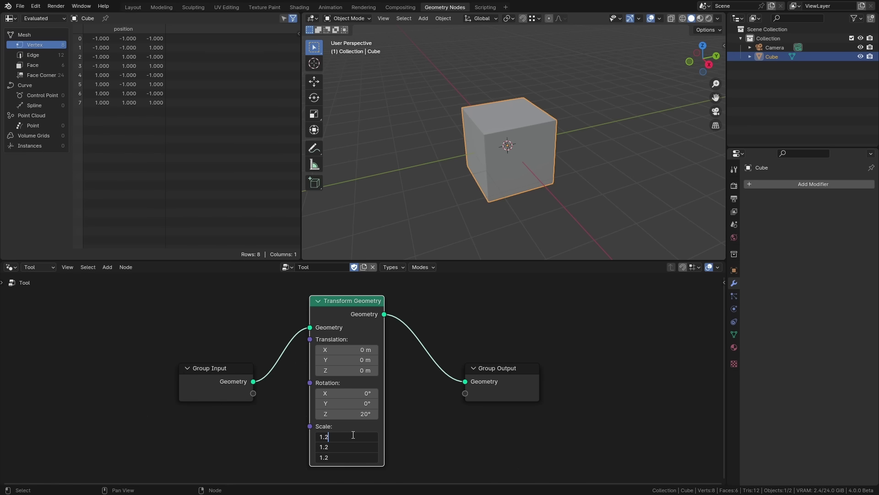
{"action": "key", "text": "Return"}
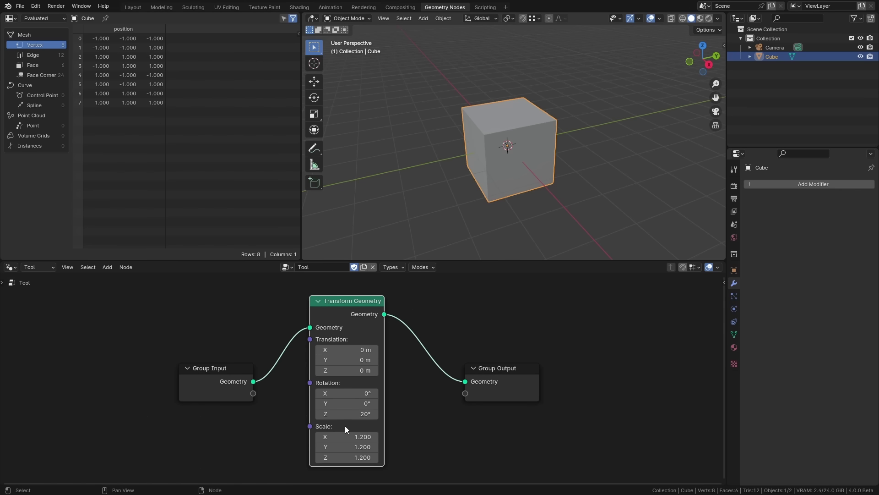
Rename the tool node group to "Tool 1".
{"action": "left_click", "coordinate": [317, 268]}
{"action": "key", "text": "End"}
{"action": "type", "text": "`1"}
{"action": "key", "text": "Left"}
{"action": "key", "text": "BackSpace"}
{"action": "key", "text": "Return"}
In the Layout workspace, enter Edit Mode on the cube and run Tool 1 through the operator search.
{"action": "left_click", "coordinate": [127, 9]}
{"action": "scroll", "coordinate": [318, 284], "scroll_direction": "up", "scroll_amount": 2}
{"action": "key", "text": "Tab"}
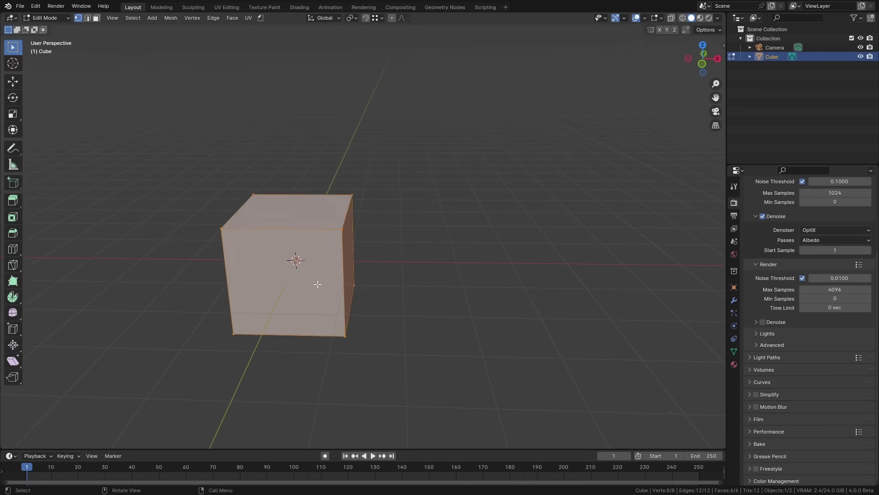
{"action": "scroll", "coordinate": [274, 280], "scroll_direction": "up", "scroll_amount": 1}
{"action": "scroll", "coordinate": [274, 280], "scroll_direction": "up", "scroll_amount": 1}
{"action": "key", "text": "F3"}
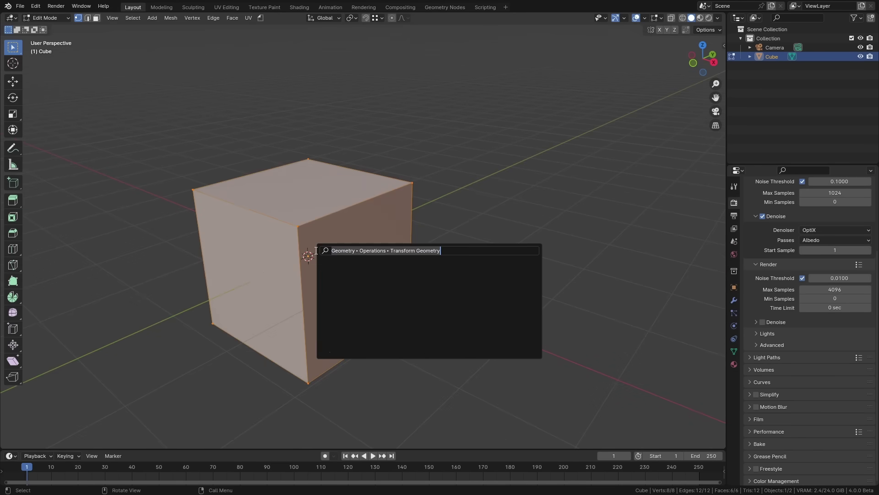
{"action": "type", "text": "tool"}
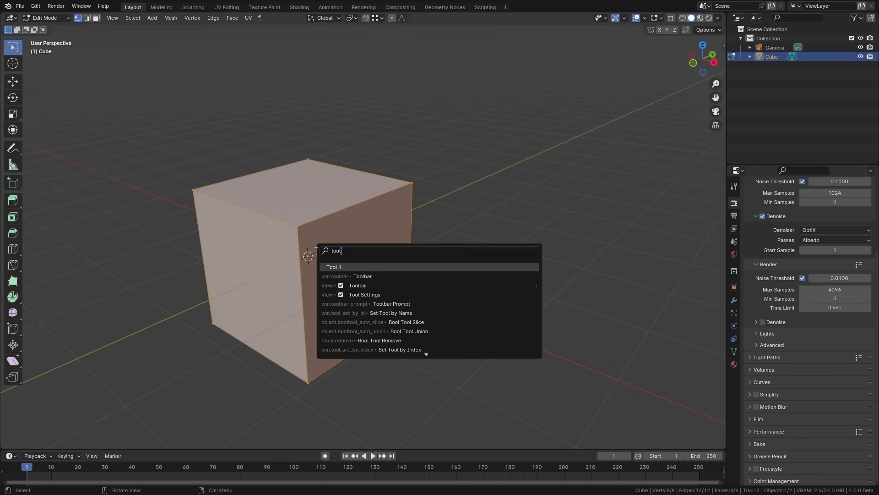
{"action": "key", "text": "Return"}
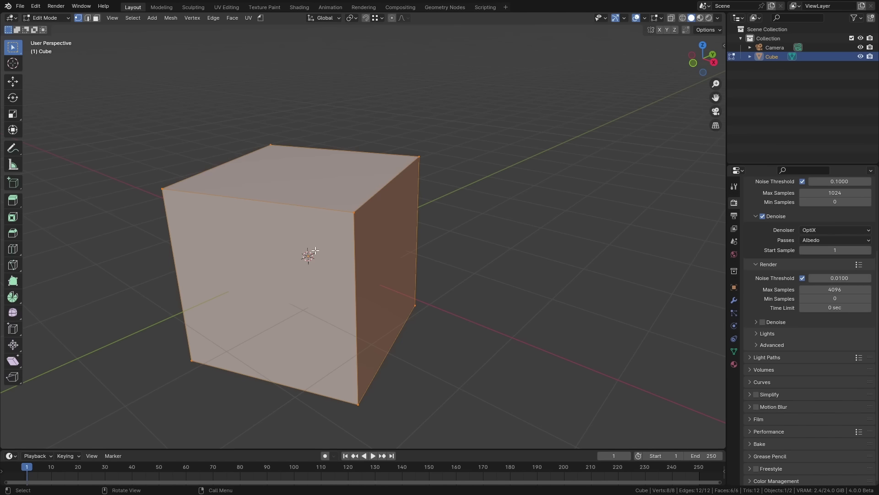
Repeat Tool 1 several times on the cube's mesh to keep rotating and enlarging it.
{"action": "key", "text": "shift+r"}
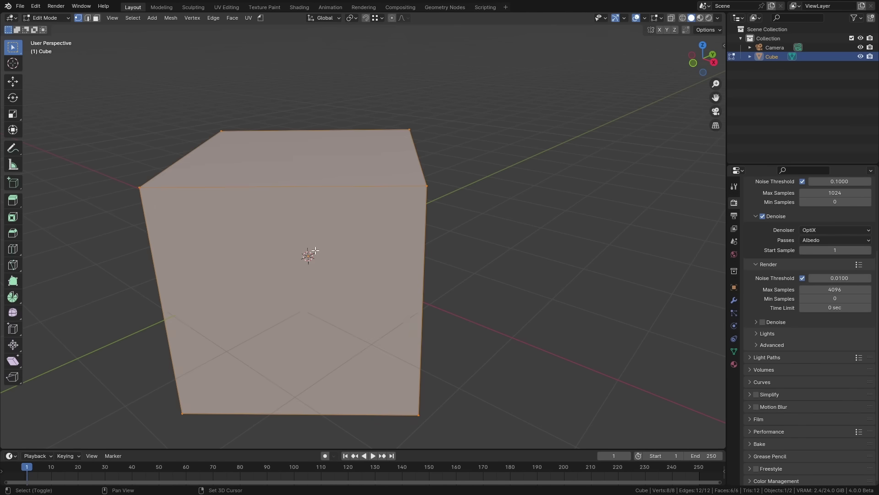
{"action": "key", "text": "shift+r"}
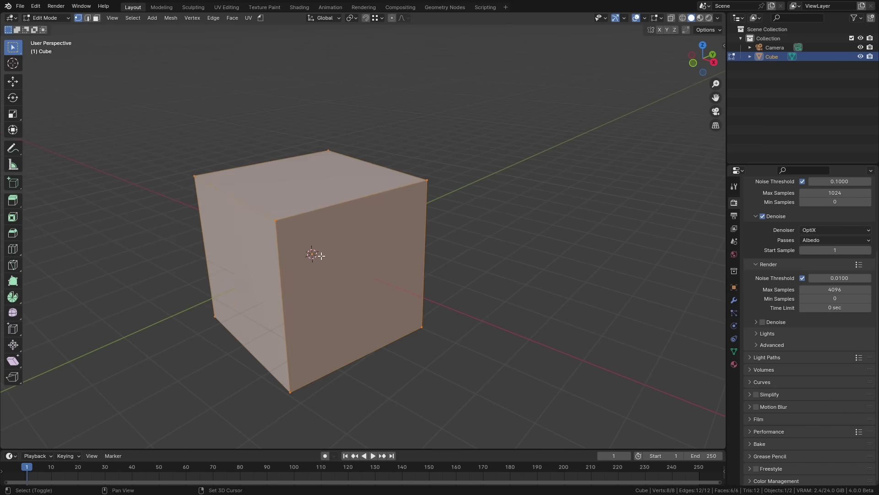
{"action": "key", "text": "shift+r"}
{"action": "key", "text": "shift+r"}
{"action": "key", "text": "shift+r"}
{"action": "key", "text": "shift+r"}
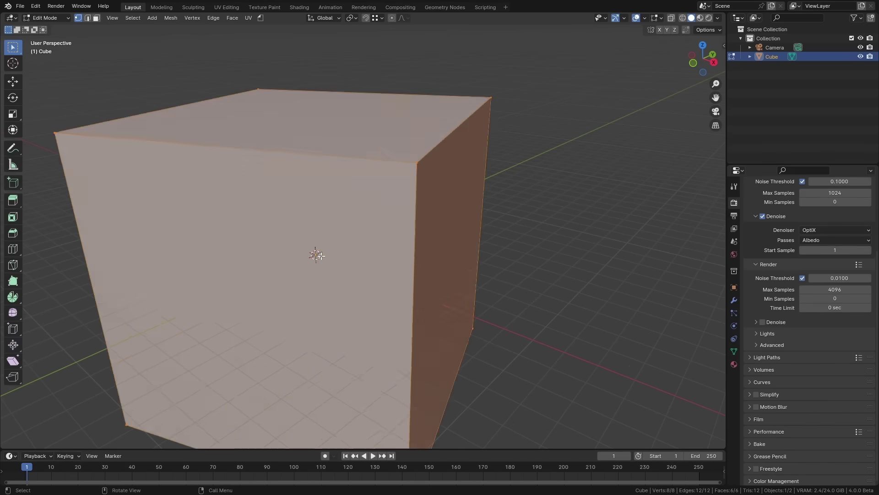
{"action": "key", "text": "shift+r"}
{"action": "key", "text": "shift+r"}
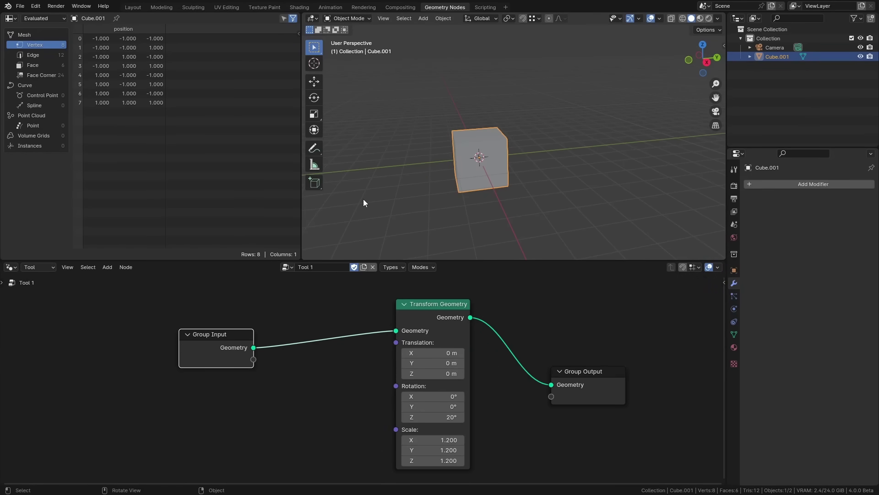
Drive the Transform Geometry node's Rotation with a new Combine XYZ node and expose its Z component as a group input.
{"action": "key", "text": "shift+a"}
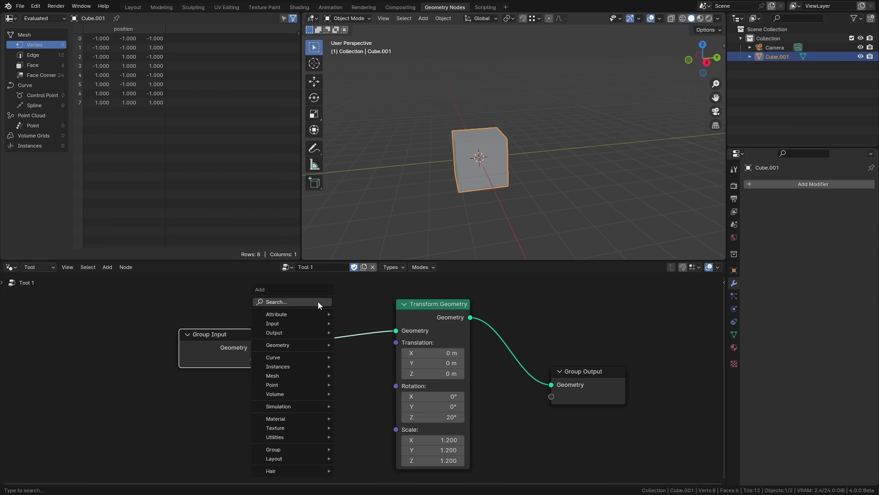
{"action": "left_click", "coordinate": [298, 298]}
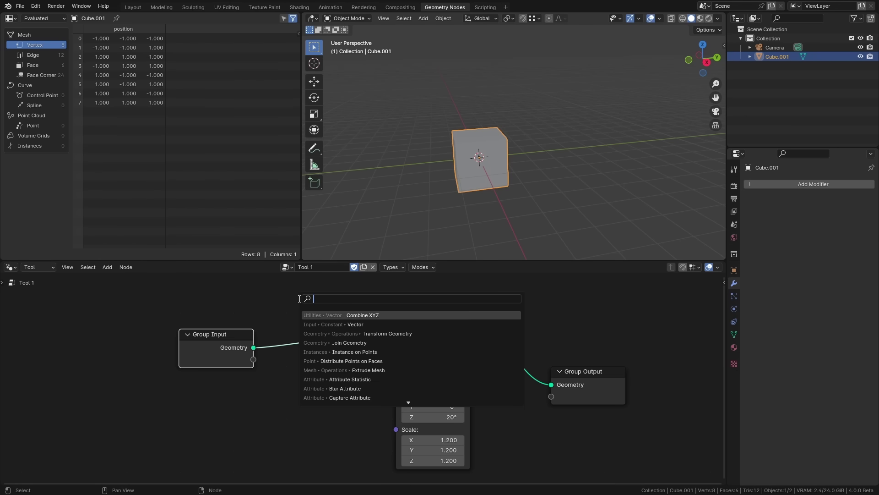
{"action": "type", "text": "com"}
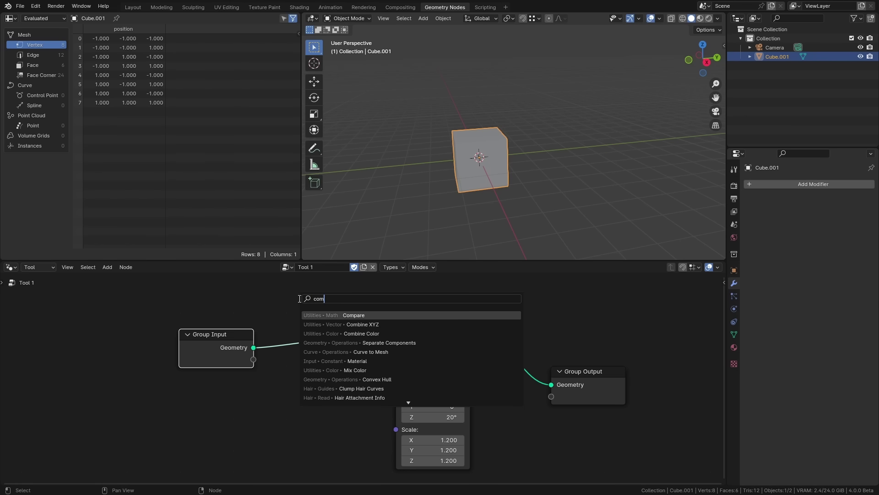
{"action": "key", "text": "Down"}
{"action": "key", "text": "Return"}
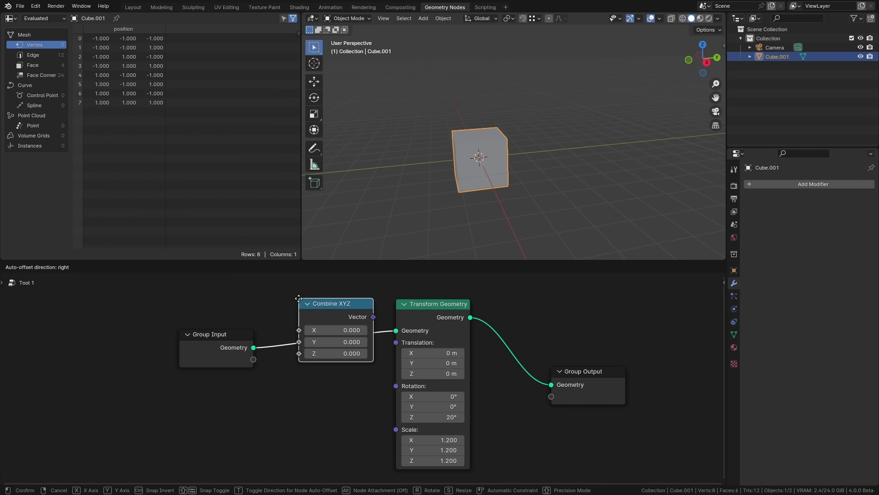
{"action": "left_click", "coordinate": [368, 386]}
{"action": "left_click_drag", "start_coordinate": [367, 374], "coordinate": [396, 386]}
{"action": "left_click_drag", "start_coordinate": [254, 359], "coordinate": [295, 413]}
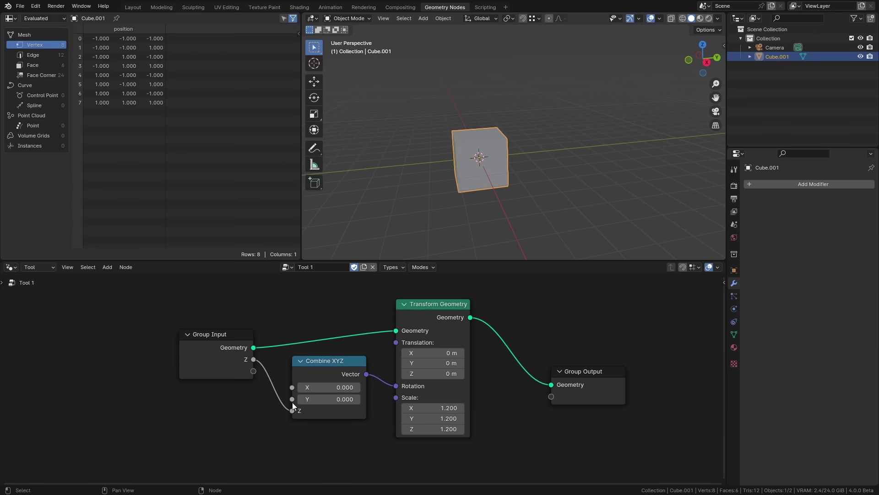
Run Tool 1 on the cube in Edit Mode and adjust its exposed Z value to rotate the mesh.
{"action": "key", "text": "Tab"}
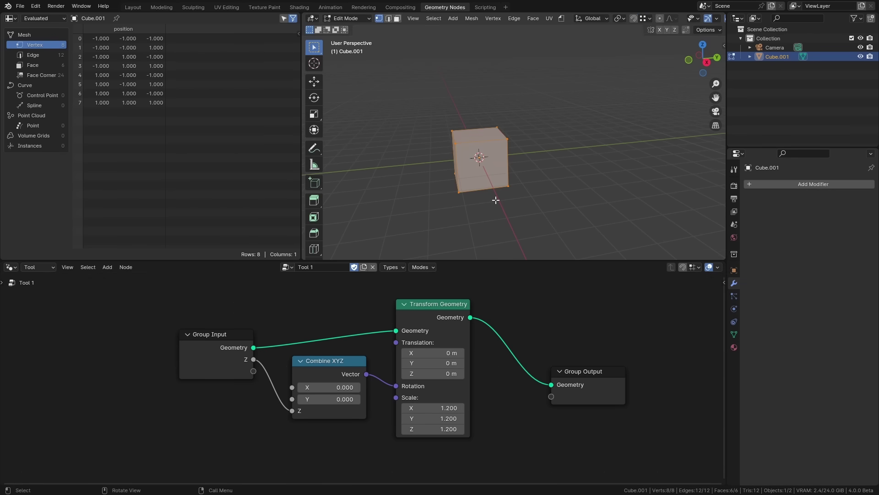
{"action": "key", "text": "F3"}
{"action": "type", "text": "tool"}
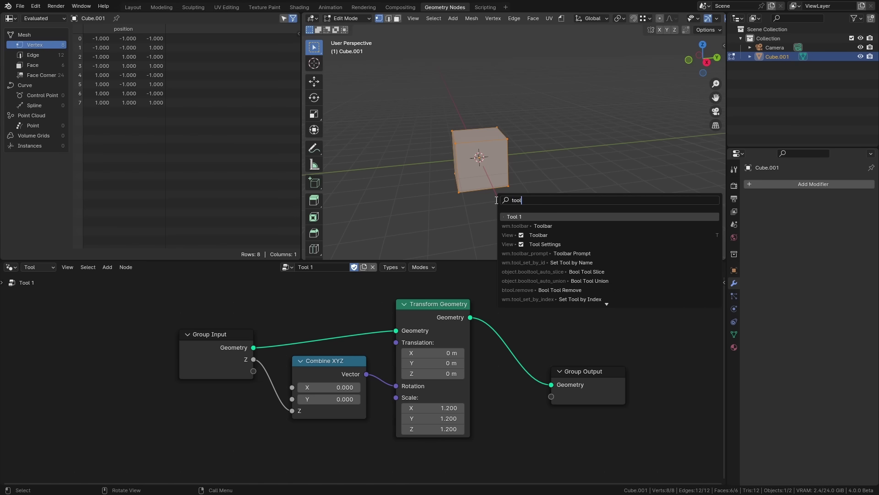
{"action": "key", "text": "Return"}
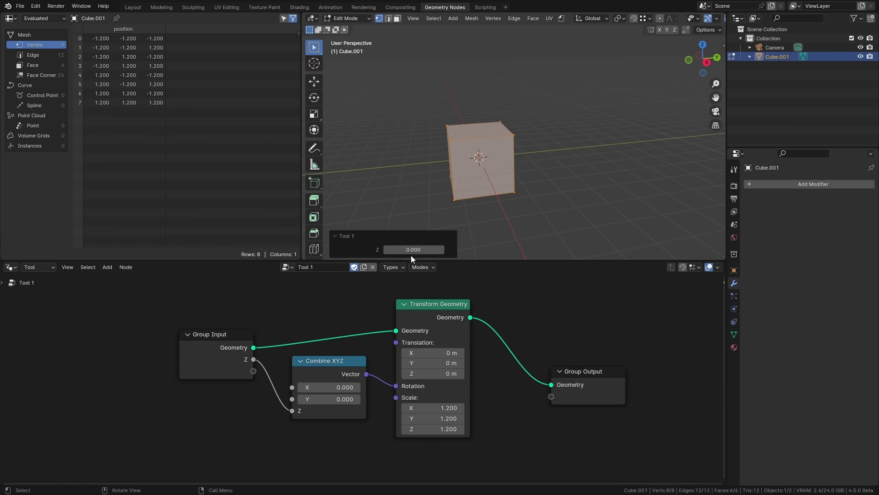
{"action": "left_click_drag", "start_coordinate": [411, 255], "coordinate": [464, 243]}
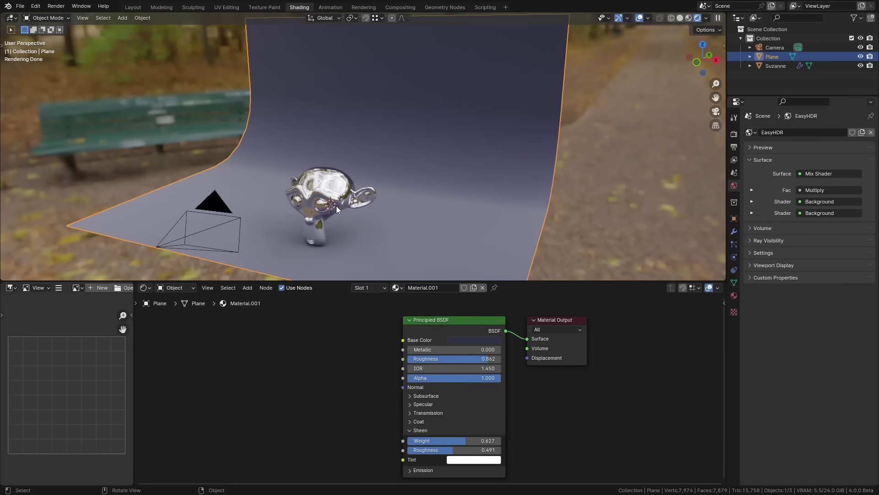
Examine the collapsible Subsurface, Transmission and Sheen sections of the Principled BSDF node in the plane's material.
{"action": "scroll", "coordinate": [395, 356], "scroll_direction": "down", "scroll_amount": 3}
{"action": "scroll", "coordinate": [331, 386], "scroll_direction": "up", "scroll_amount": 4}
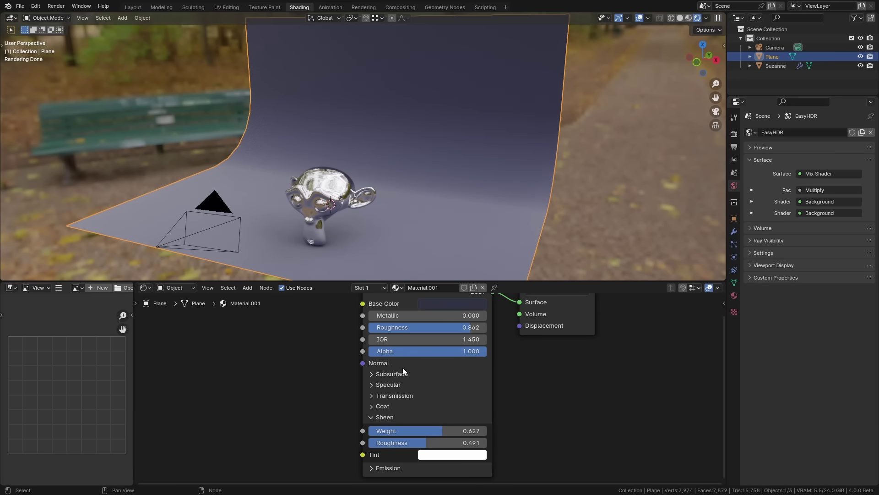
{"action": "left_click", "coordinate": [389, 374]}
{"action": "left_click", "coordinate": [389, 374]}
{"action": "left_click", "coordinate": [394, 395]}
{"action": "left_click", "coordinate": [393, 396]}
{"action": "left_click", "coordinate": [393, 396]}
{"action": "left_click", "coordinate": [388, 394]}
{"action": "scroll", "coordinate": [388, 392], "scroll_direction": "down", "scroll_amount": 2}
{"action": "scroll", "coordinate": [428, 386], "scroll_direction": "up", "scroll_amount": 1}
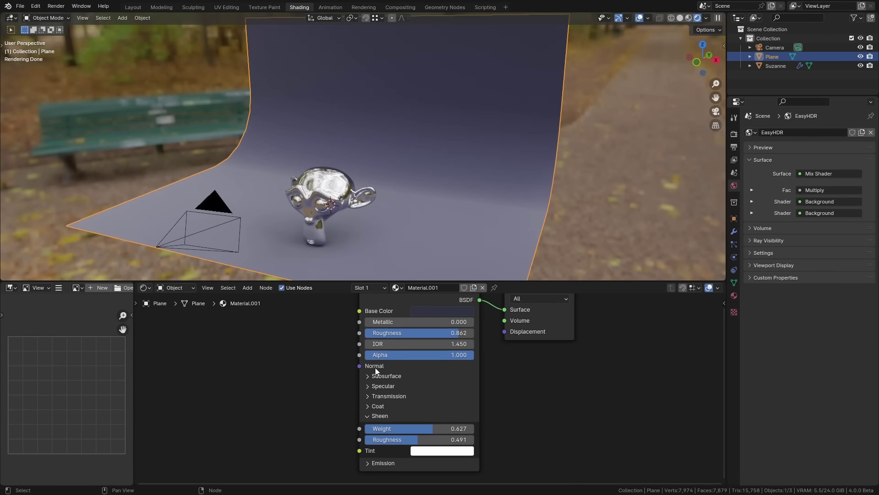
{"action": "middle_click_drag", "start_coordinate": [338, 380], "coordinate": [341, 359]}
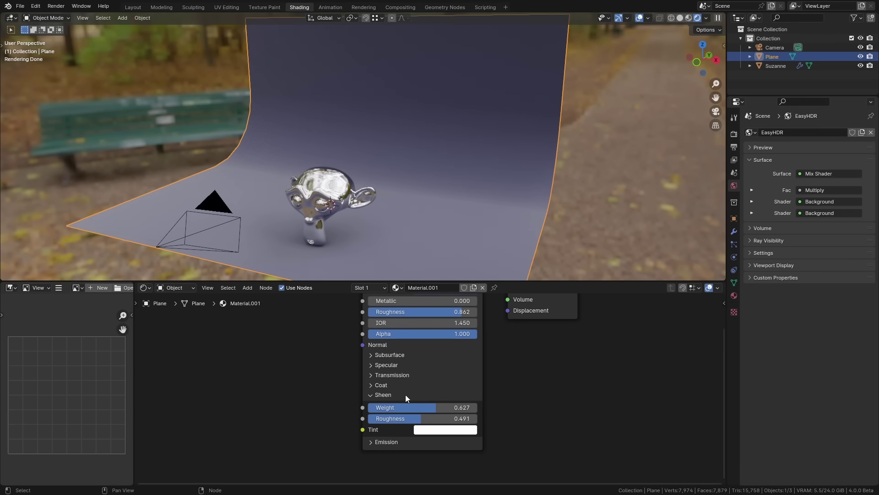
{"action": "left_click", "coordinate": [385, 395]}
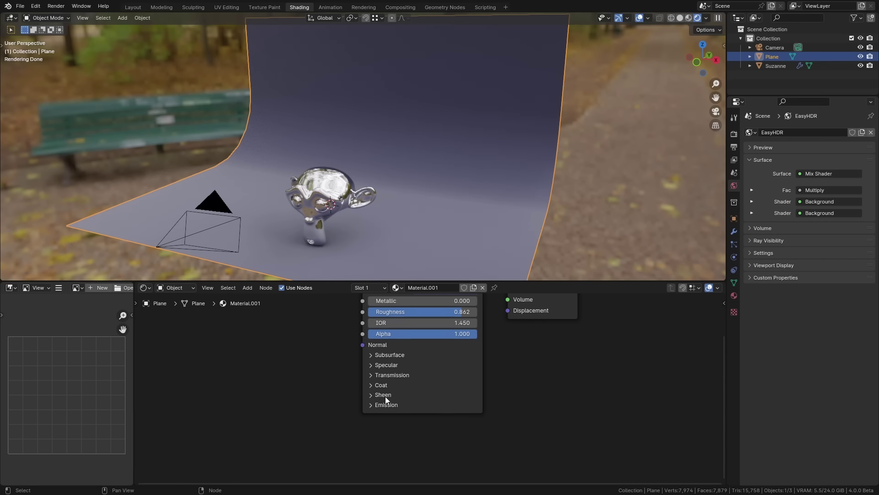
{"action": "left_click", "coordinate": [383, 394]}
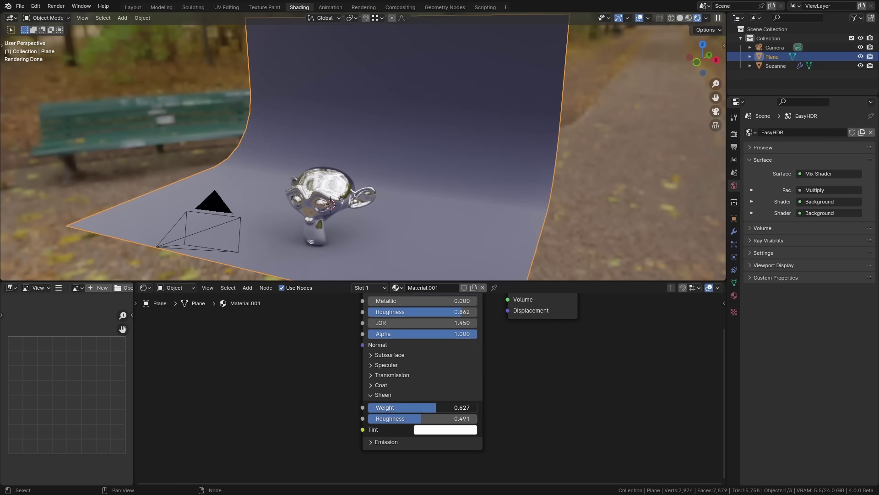
Set the plane material's sheen weight to 1.000 and its sheen roughness to 0.386.
{"action": "left_click_drag", "start_coordinate": [397, 407], "coordinate": [358, 407]}
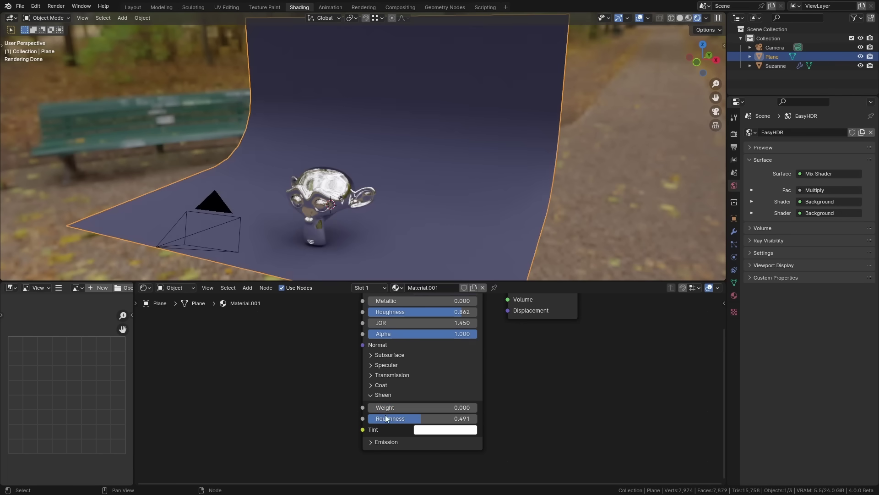
{"action": "left_click_drag", "start_coordinate": [408, 420], "coordinate": [442, 402]}
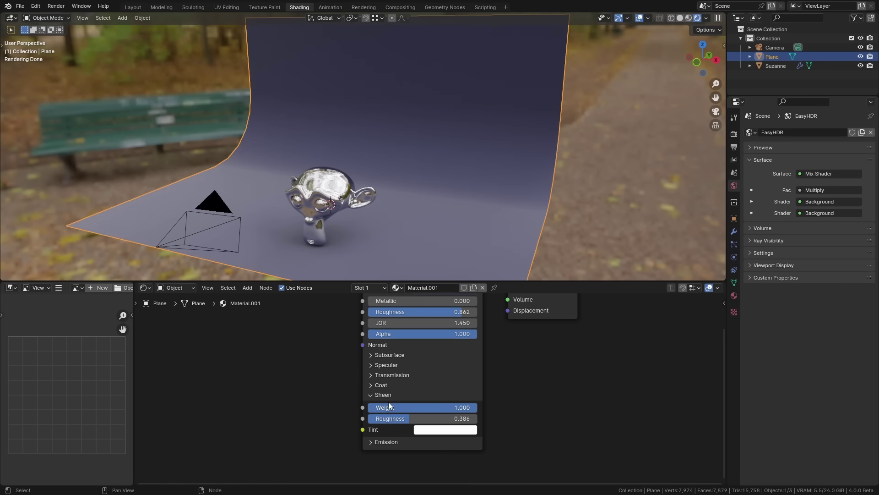
Add a Noise Texture node and connect its Fac output to the Principled BSDF's Sheen Weight.
{"action": "scroll", "coordinate": [382, 391], "scroll_direction": "left", "scroll_amount": 4}
{"action": "key", "text": "shift+a"}
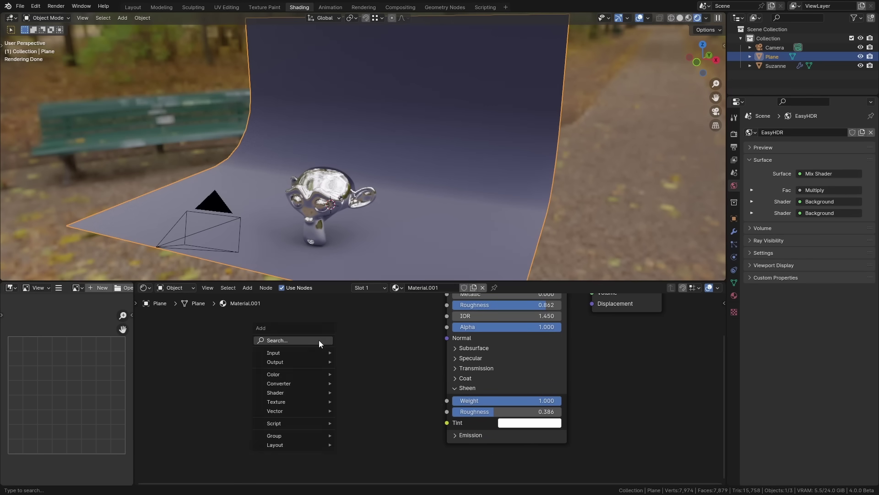
{"action": "type", "text": "noise"}
{"action": "key", "text": "Return"}
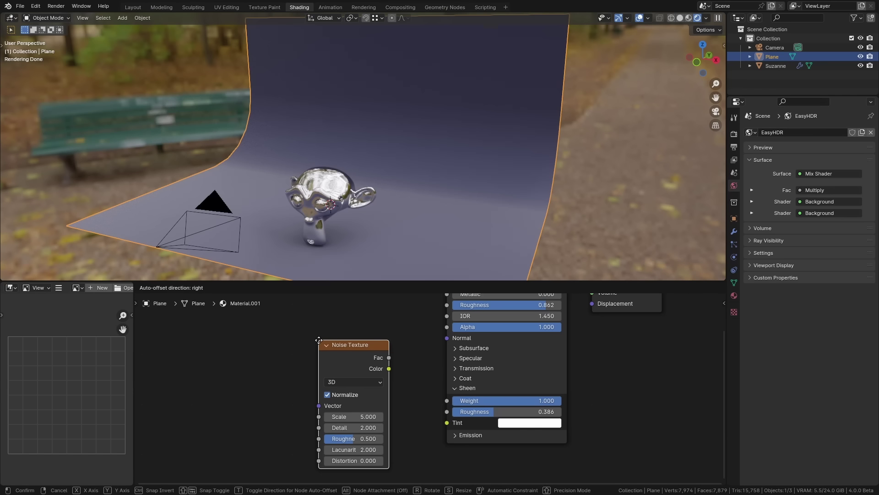
{"action": "left_click", "coordinate": [218, 320]}
{"action": "left_click_drag", "start_coordinate": [288, 338], "coordinate": [458, 401]}
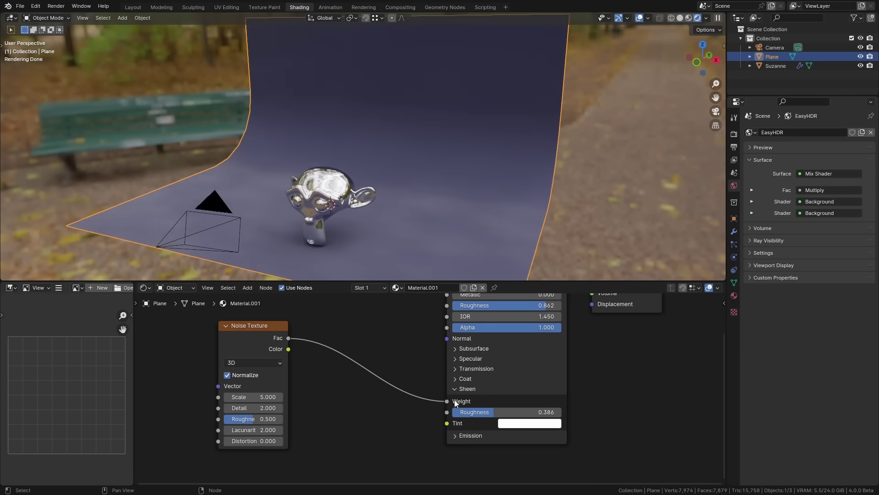
Insert a Color Ramp between the Noise Texture and Sheen Weight and move its black stop to 0.150.
{"action": "key", "text": "shift+a"}
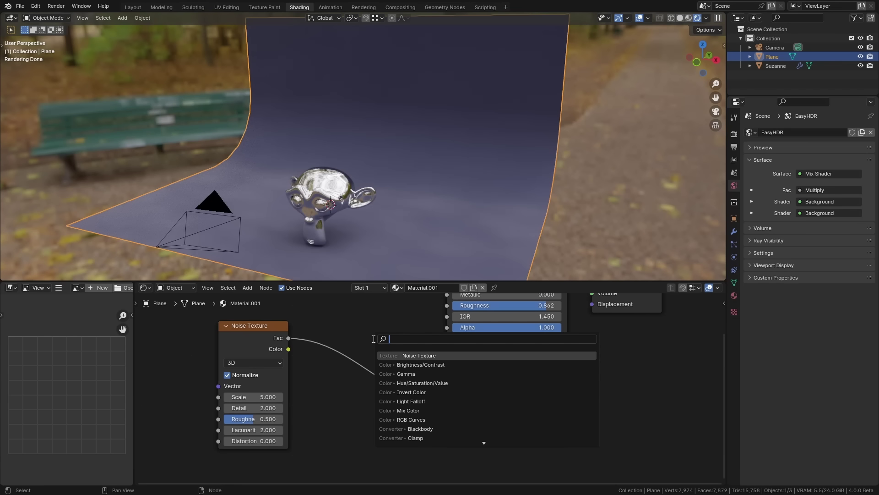
{"action": "type", "text": "color ramp"}
{"action": "key", "text": "Return"}
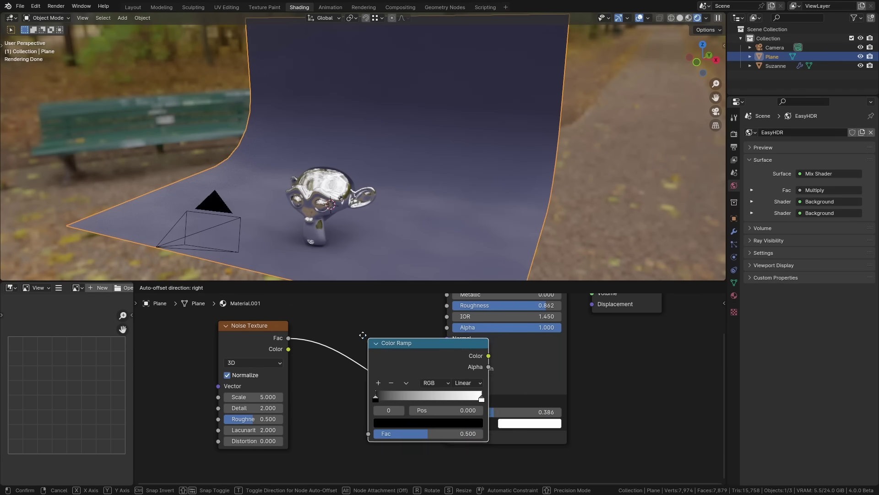
{"action": "left_click", "coordinate": [383, 382]}
{"action": "mouse_move", "coordinate": [370, 393]}
{"action": "left_mouse_down"}
{"action": "mouse_move", "coordinate": [394, 395]}
{"action": "mouse_move", "coordinate": [386, 395]}
{"action": "left_mouse_up"}
Inspect the sheen on the backdrop near Suzanne and lower the sheen roughness to 0.323.
{"action": "middle_click_drag", "start_coordinate": [331, 232], "coordinate": [372, 194]}
{"action": "scroll", "coordinate": [366, 234], "scroll_direction": "up", "scroll_amount": 5}
{"action": "scroll", "coordinate": [357, 239], "scroll_direction": "up", "scroll_amount": 2}
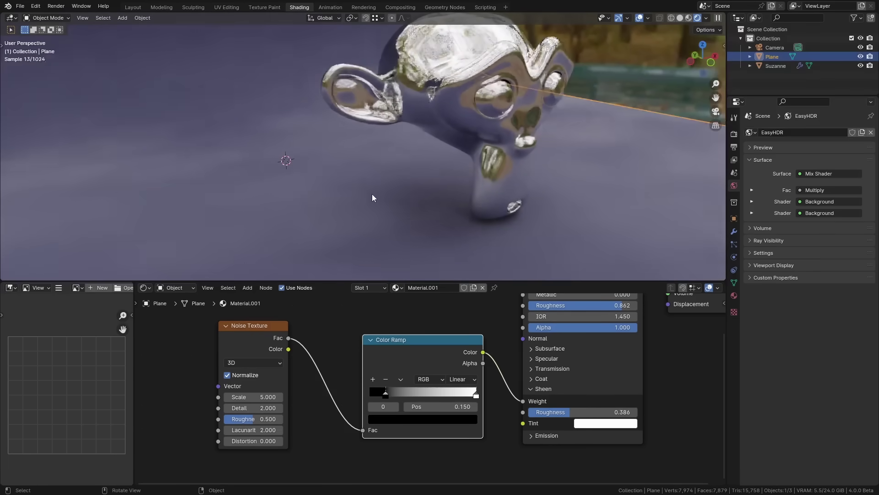
{"action": "left_click_drag", "start_coordinate": [568, 412], "coordinate": [558, 413]}
Expand the Coat section, set the coat weight to 1.000 and lower the coat roughness to about 0.007.
{"action": "middle_click_drag", "start_coordinate": [366, 220], "coordinate": [394, 257]}
{"action": "scroll", "coordinate": [482, 329], "scroll_direction": "up", "scroll_amount": 1}
{"action": "scroll", "coordinate": [483, 329], "scroll_direction": "down", "scroll_amount": 2}
{"action": "scroll", "coordinate": [443, 397], "scroll_direction": "up", "scroll_amount": 2}
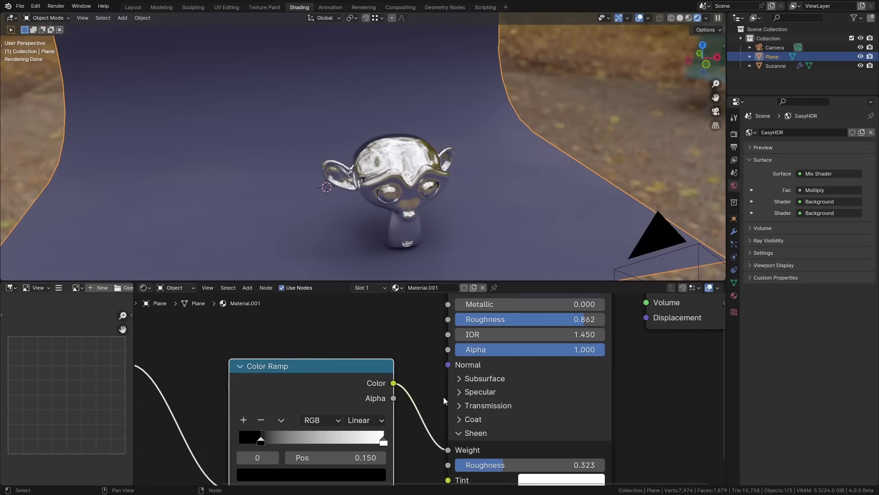
{"action": "left_click", "coordinate": [482, 424]}
{"action": "scroll", "coordinate": [433, 424], "scroll_direction": "down", "scroll_amount": 2}
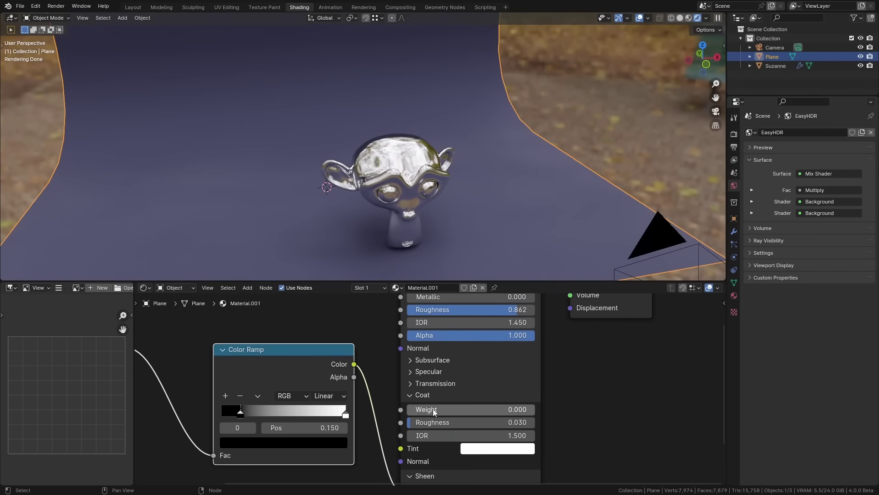
{"action": "left_click_drag", "start_coordinate": [433, 409], "coordinate": [536, 409]}
{"action": "middle_click_drag", "start_coordinate": [461, 224], "coordinate": [390, 140]}
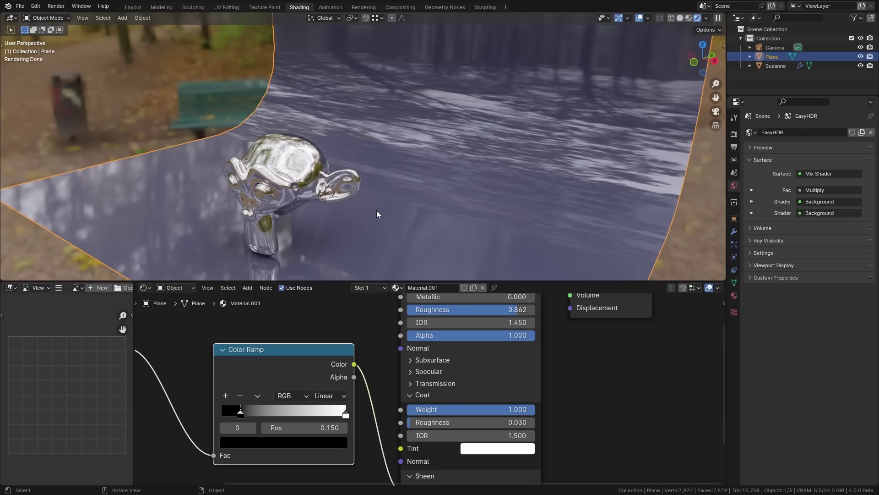
{"action": "left_click_drag", "start_coordinate": [458, 421], "coordinate": [451, 422]}
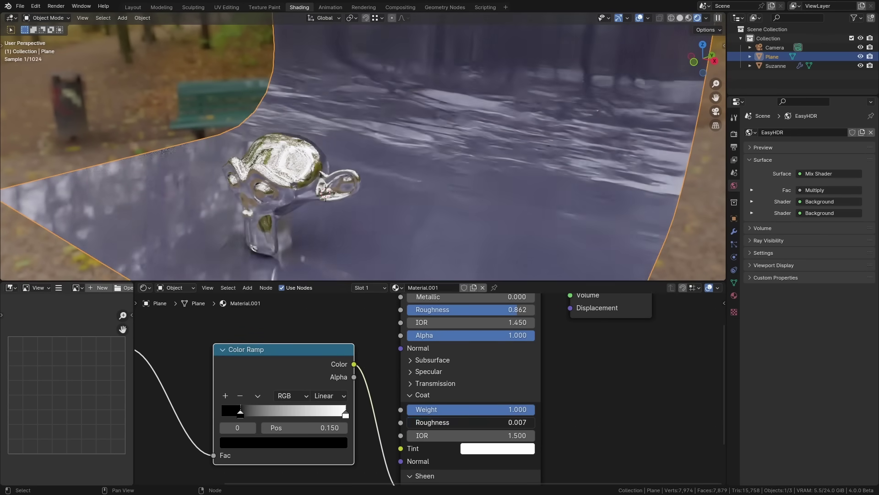
Collapse the Coat section, check the Transmission settings and view the plane material's whole node tree.
{"action": "left_click", "coordinate": [428, 395]}
{"action": "left_click", "coordinate": [441, 383]}
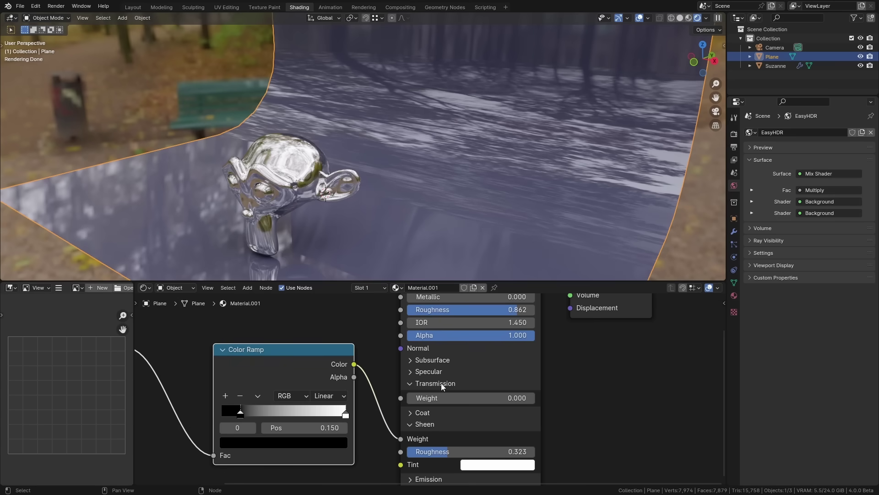
{"action": "left_click", "coordinate": [441, 383]}
{"action": "scroll", "coordinate": [441, 383], "scroll_direction": "down", "scroll_amount": 3}
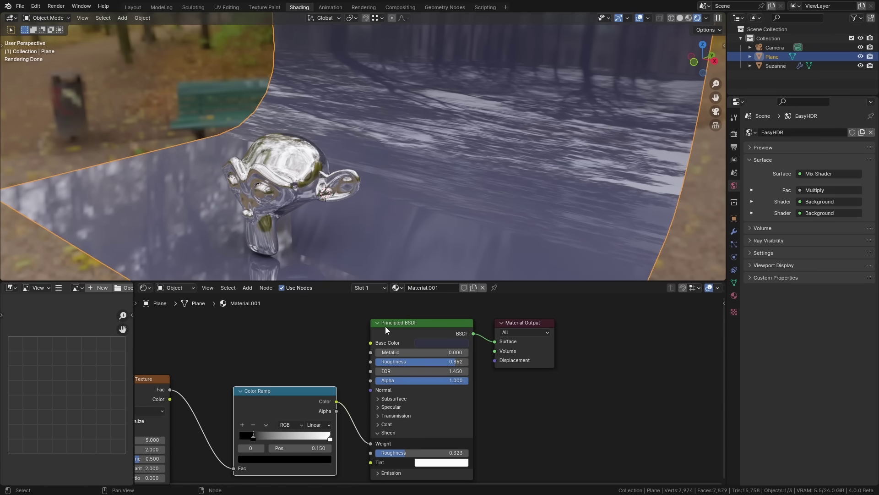
{"action": "key", "text": "Home"}
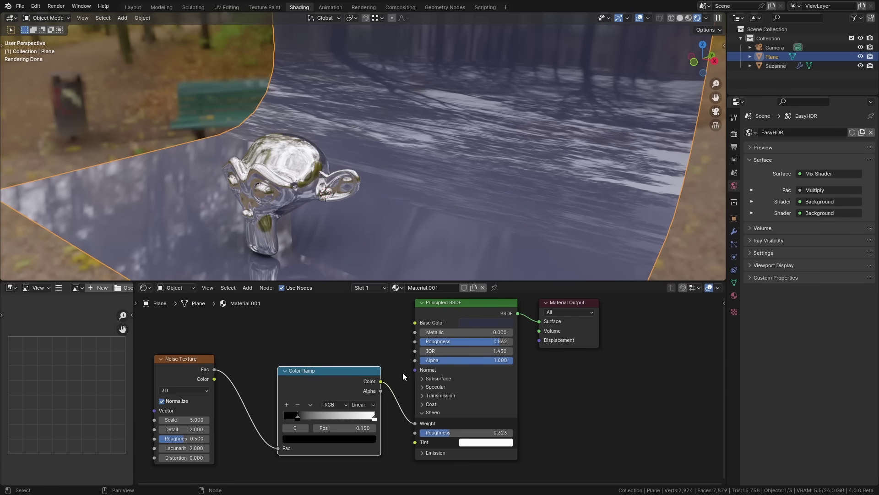
{"action": "scroll", "coordinate": [397, 375], "scroll_direction": "down", "scroll_amount": 1}
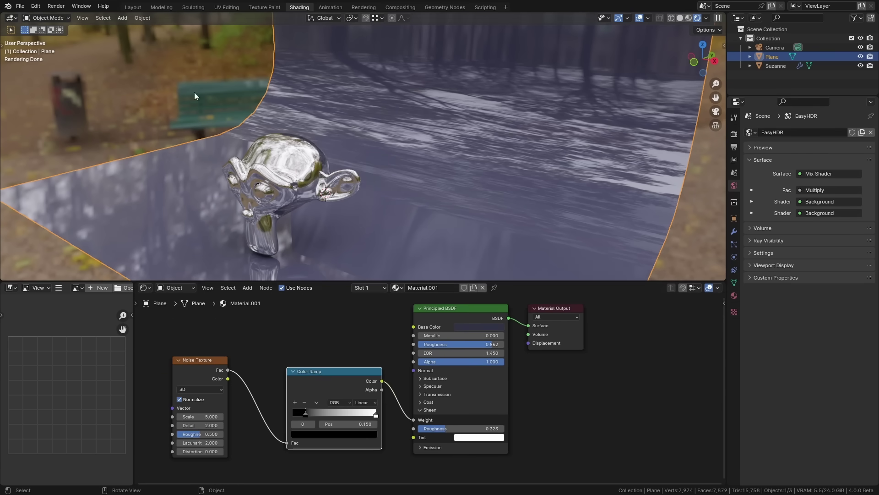
Browse the categories of modifiers that can be added to the plane, including Edit and Physics.
{"action": "left_click", "coordinate": [734, 231]}
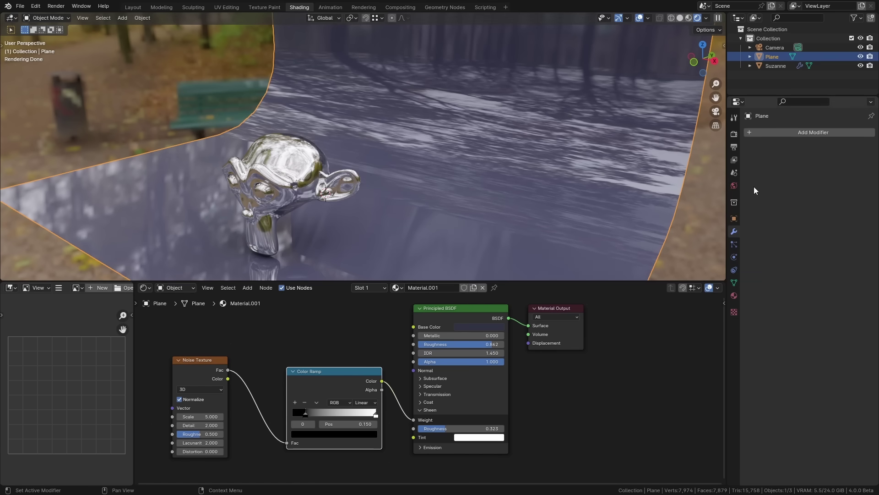
{"action": "left_click", "coordinate": [790, 132]}
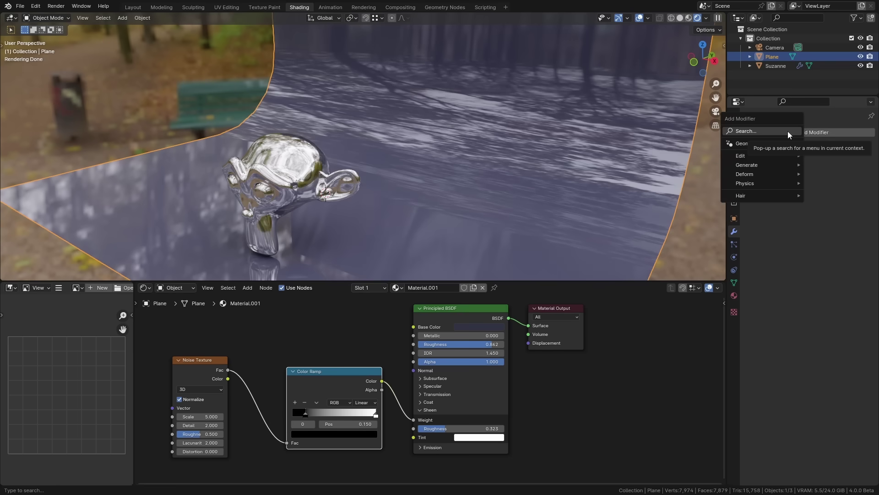
{"action": "mouse_move", "coordinate": [769, 157]}
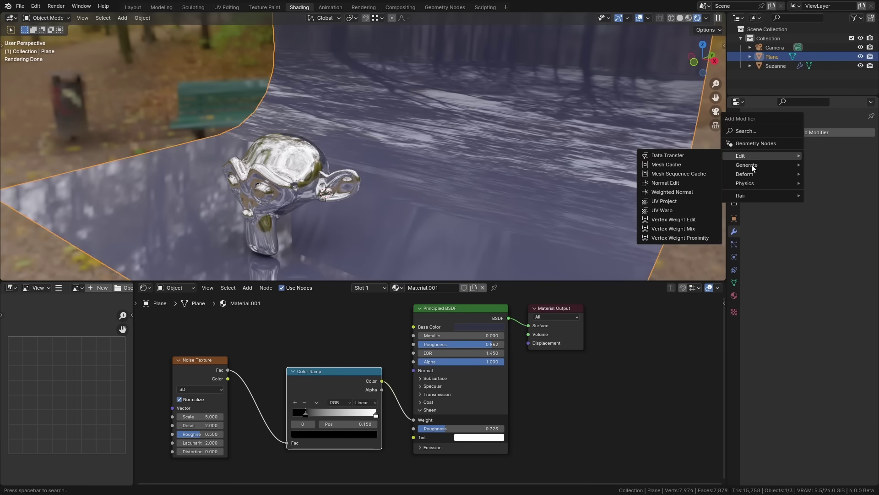
{"action": "mouse_move", "coordinate": [751, 186]}
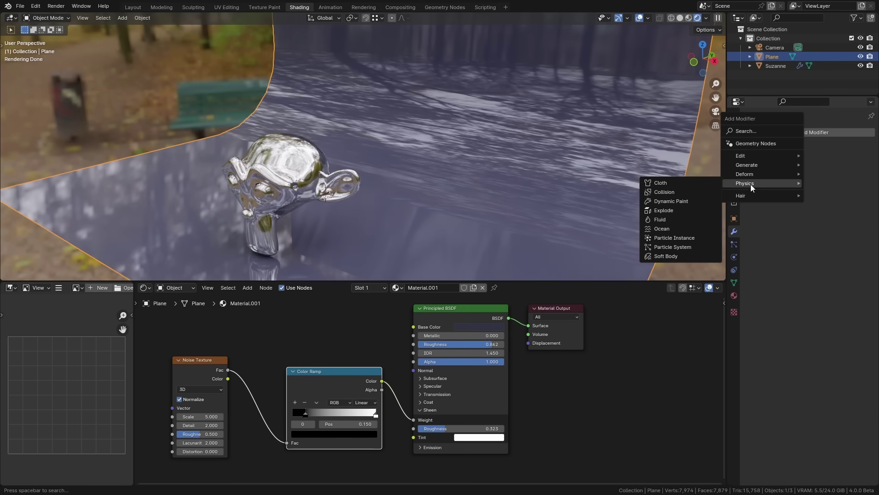